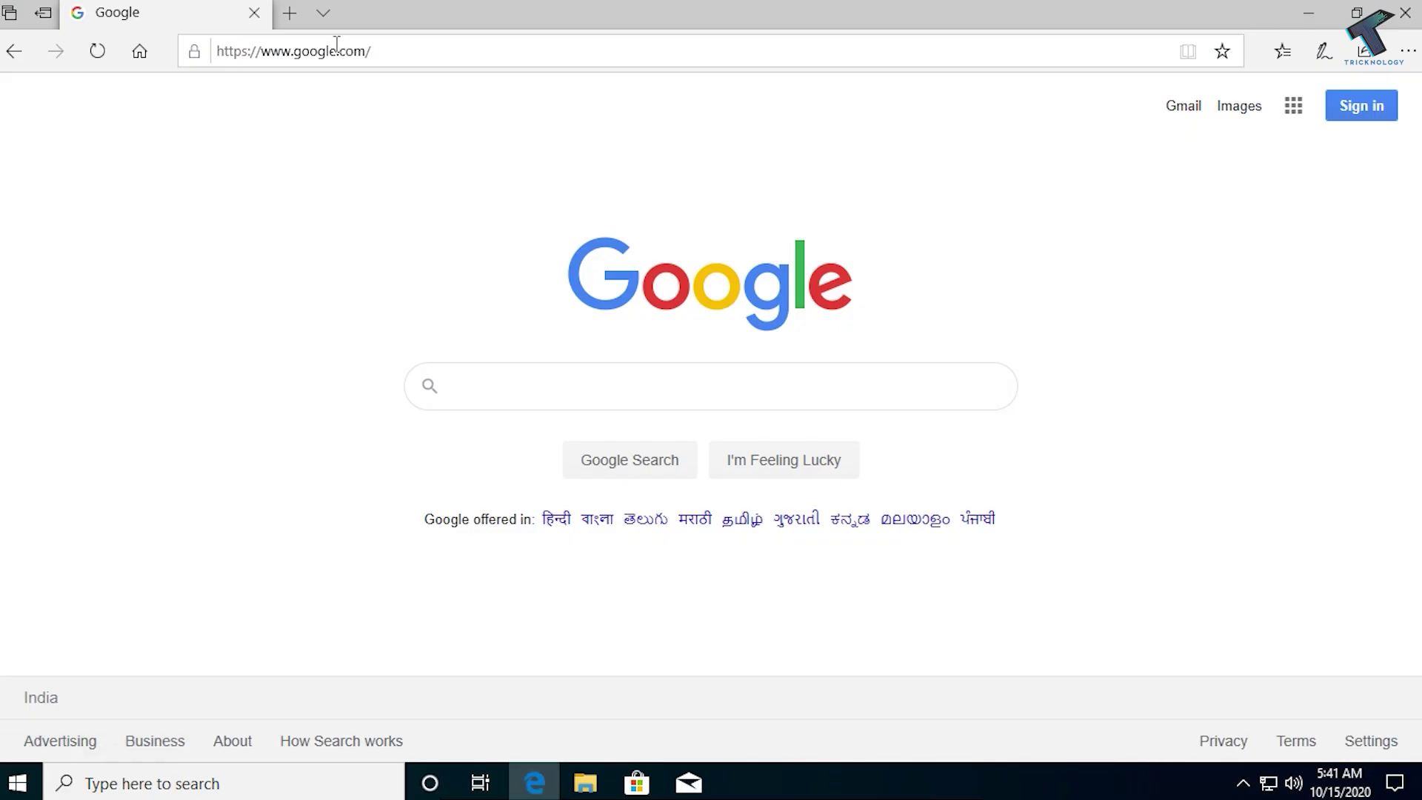
Search Google for 'hfs' and open the rejetto.com HFS result
left_click(526, 396)
type("hfs")
key("Return")
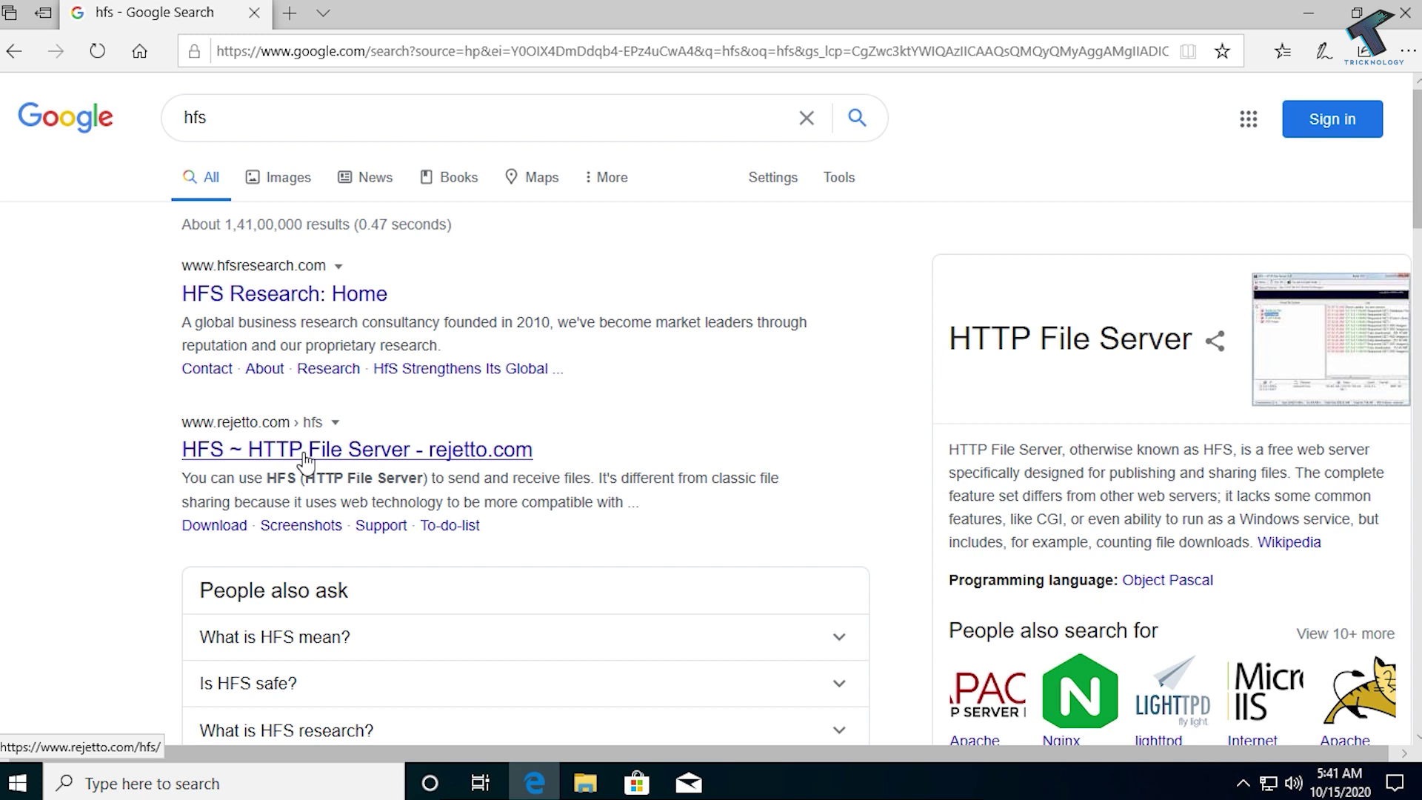
left_click(392, 457)
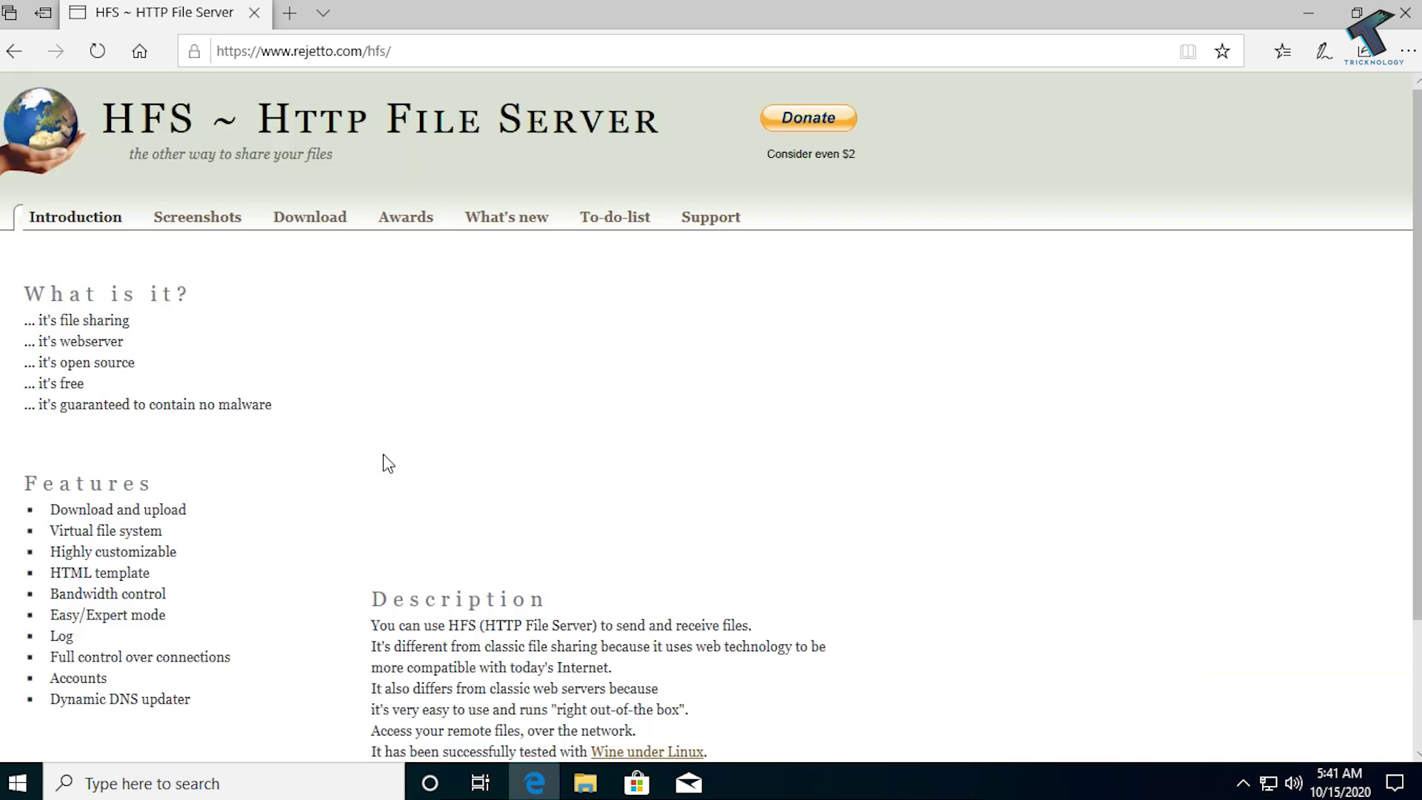
Download hfs.exe from the HFS download page, save it, and run it
left_click(307, 220)
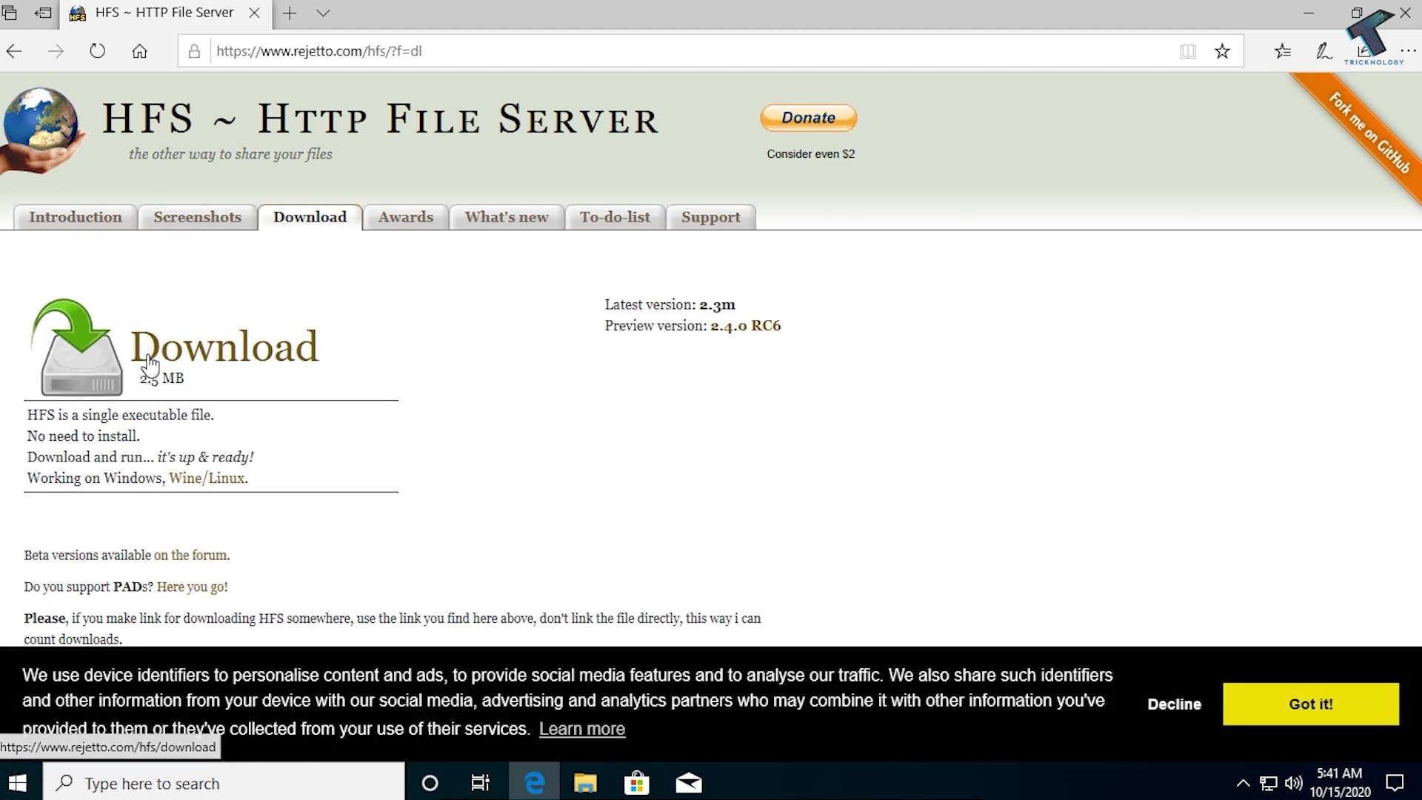
left_click(220, 363)
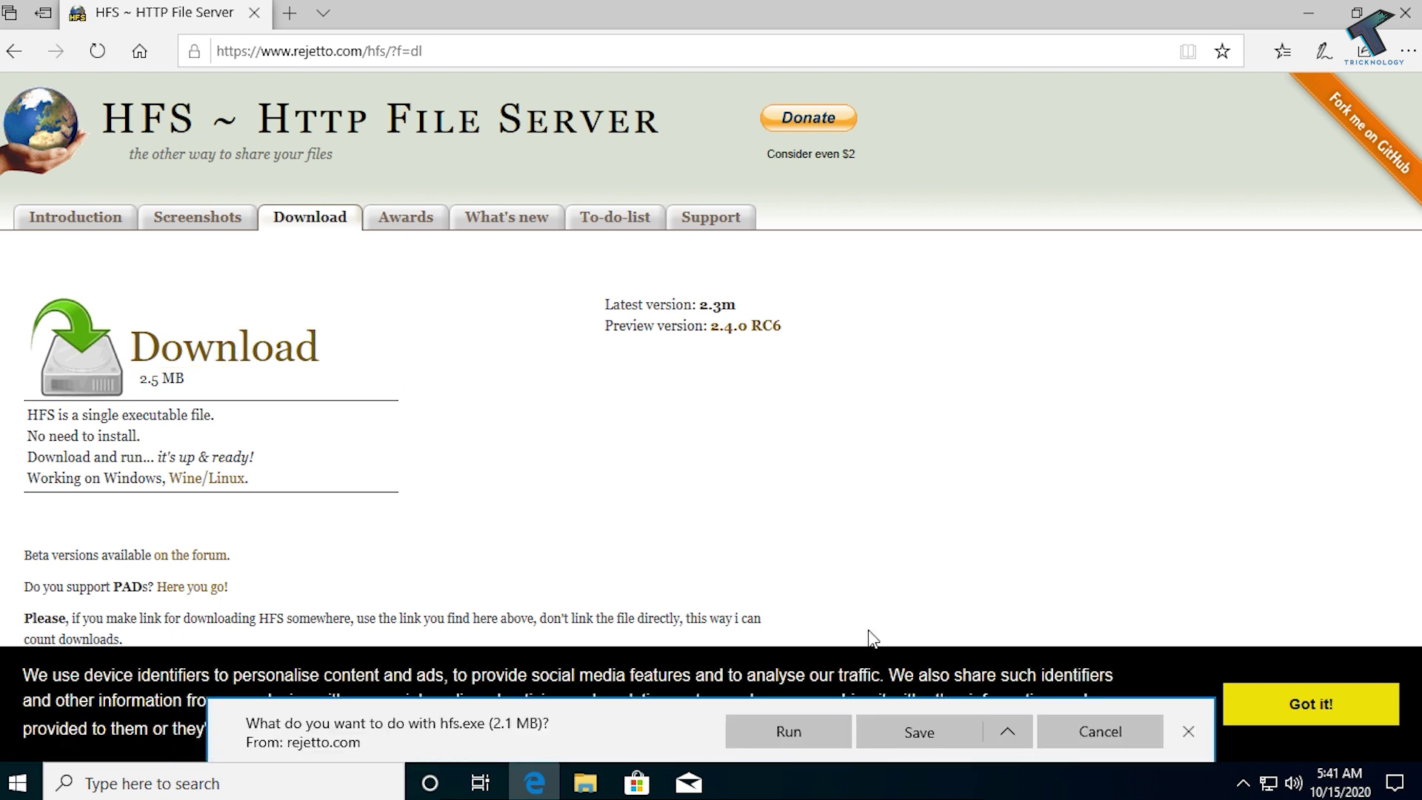
left_click(920, 734)
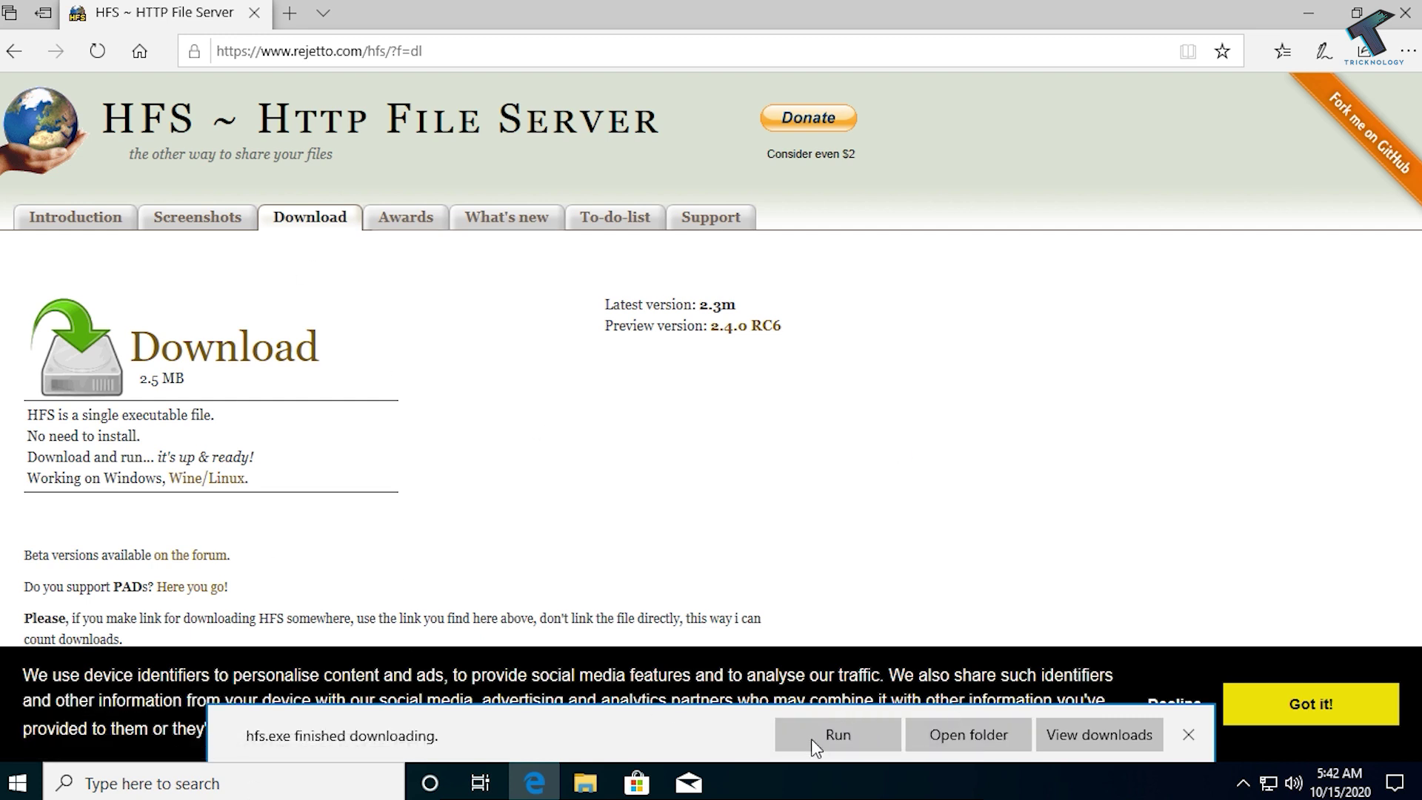
left_click(846, 745)
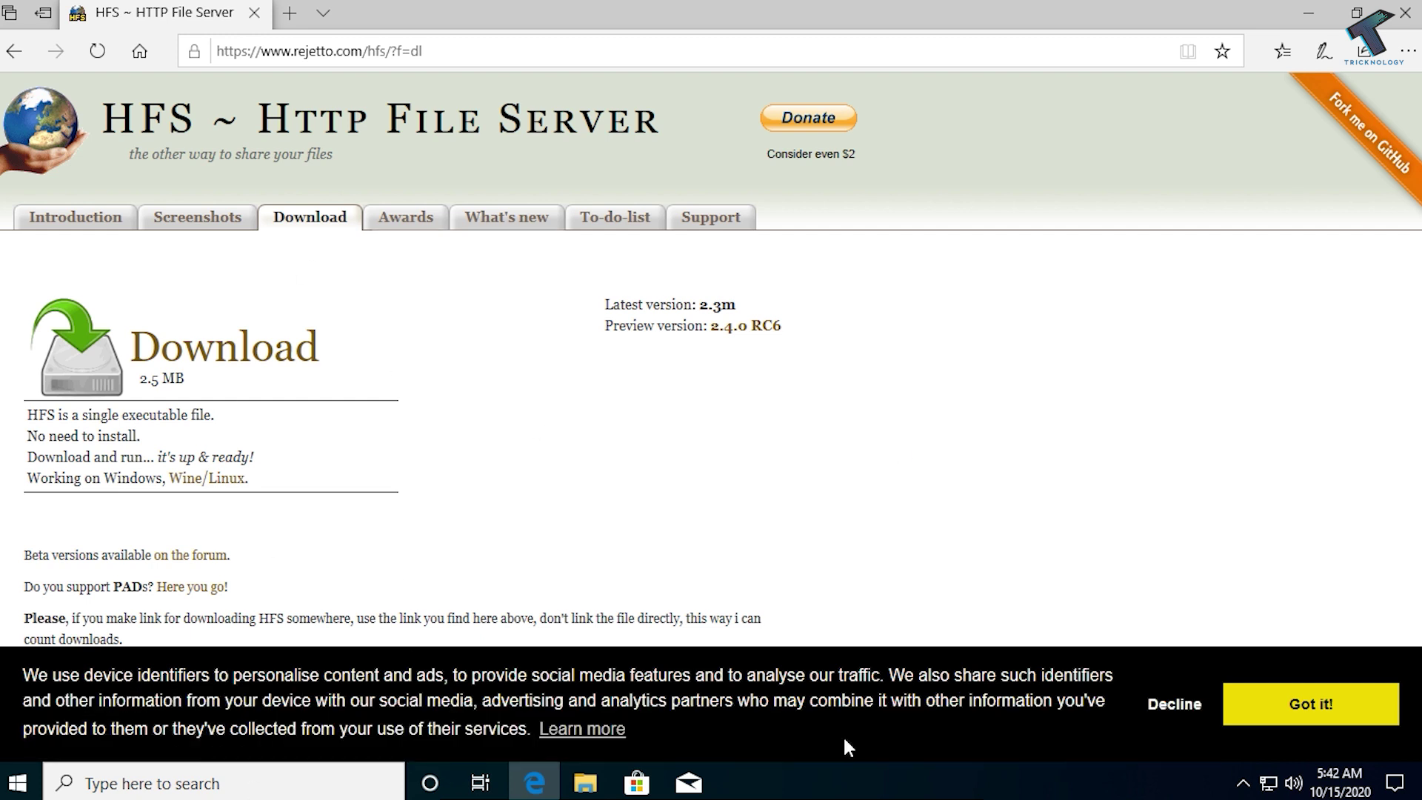
Allow HFS through the firewall on private networks, accept the shell menu prompt, and dismiss the registry error
left_click(1310, 16)
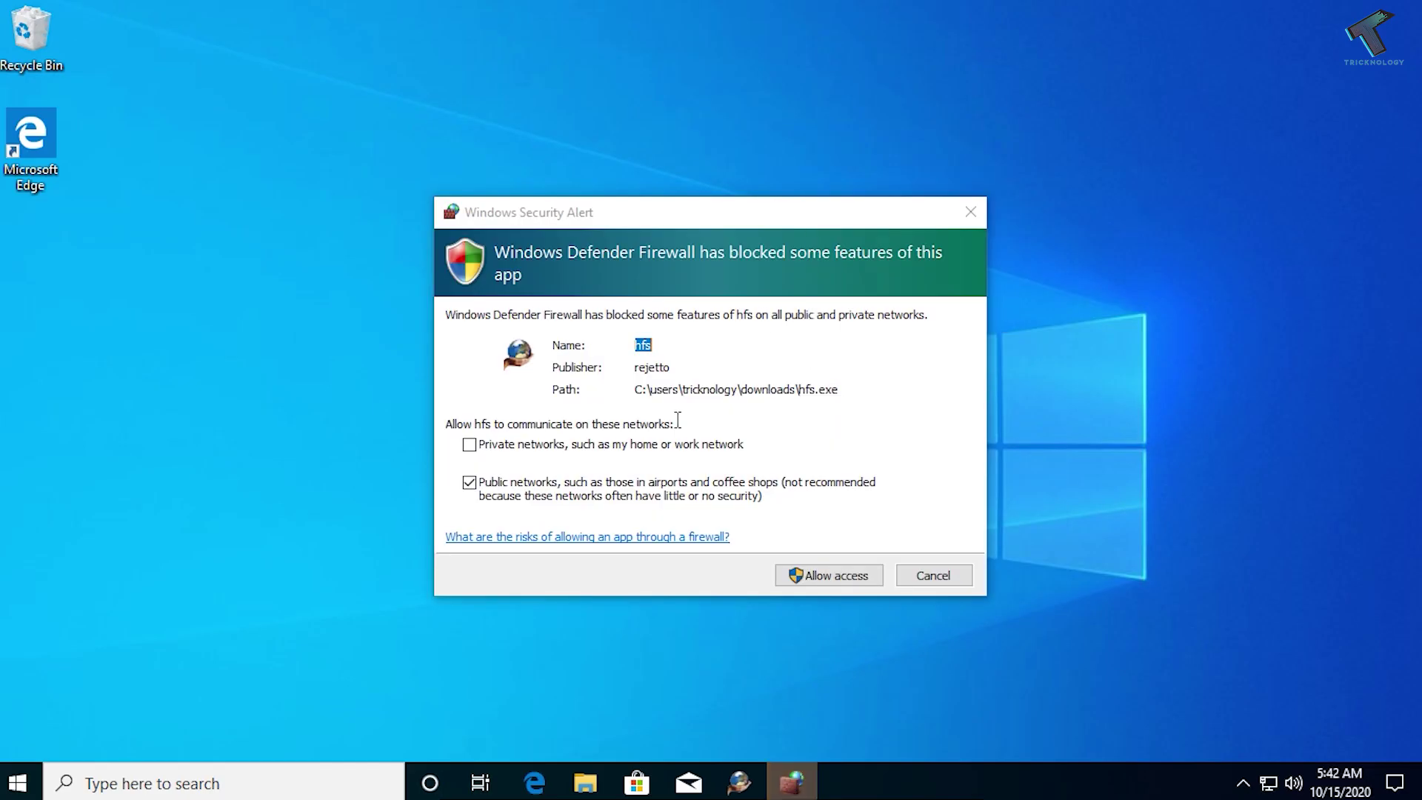
left_click(463, 459)
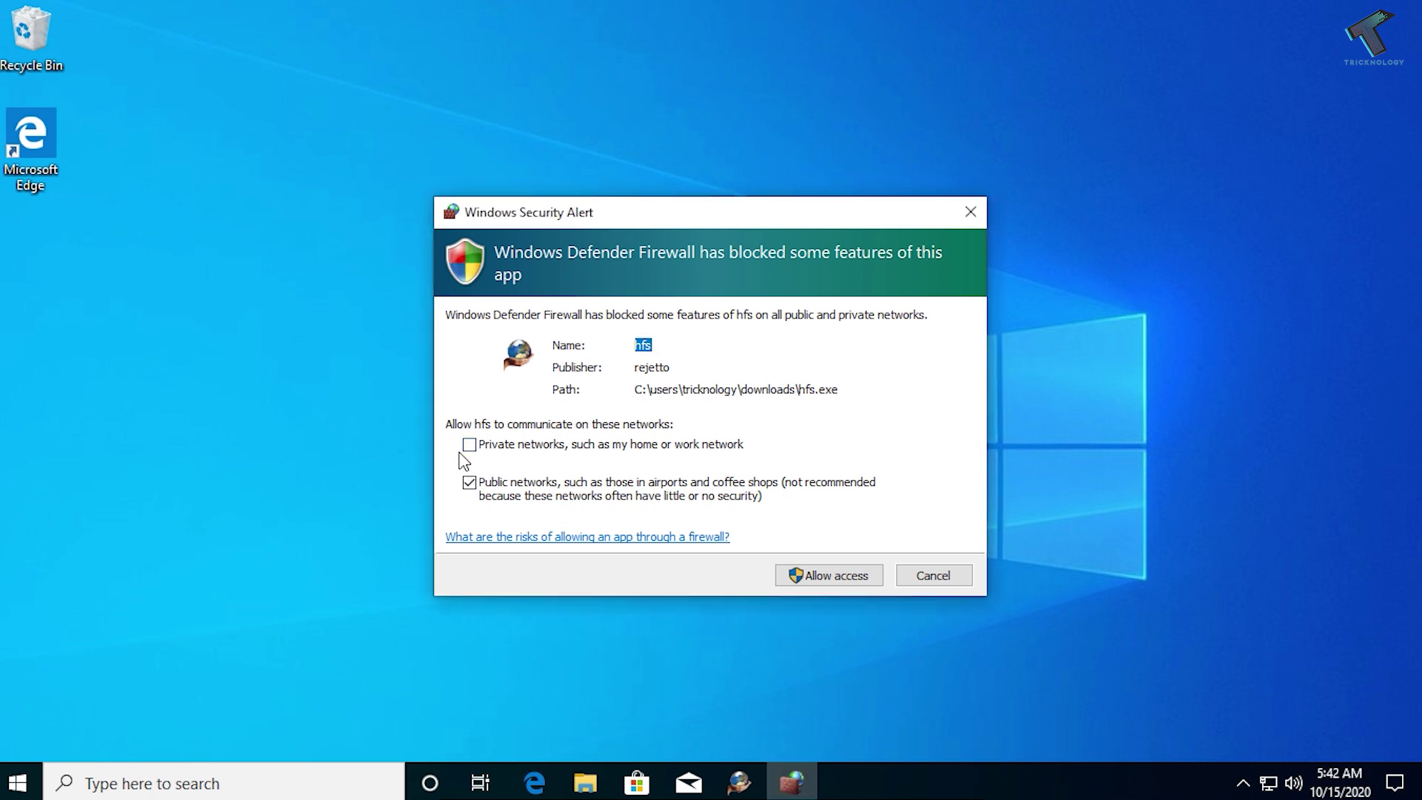
left_click(825, 578)
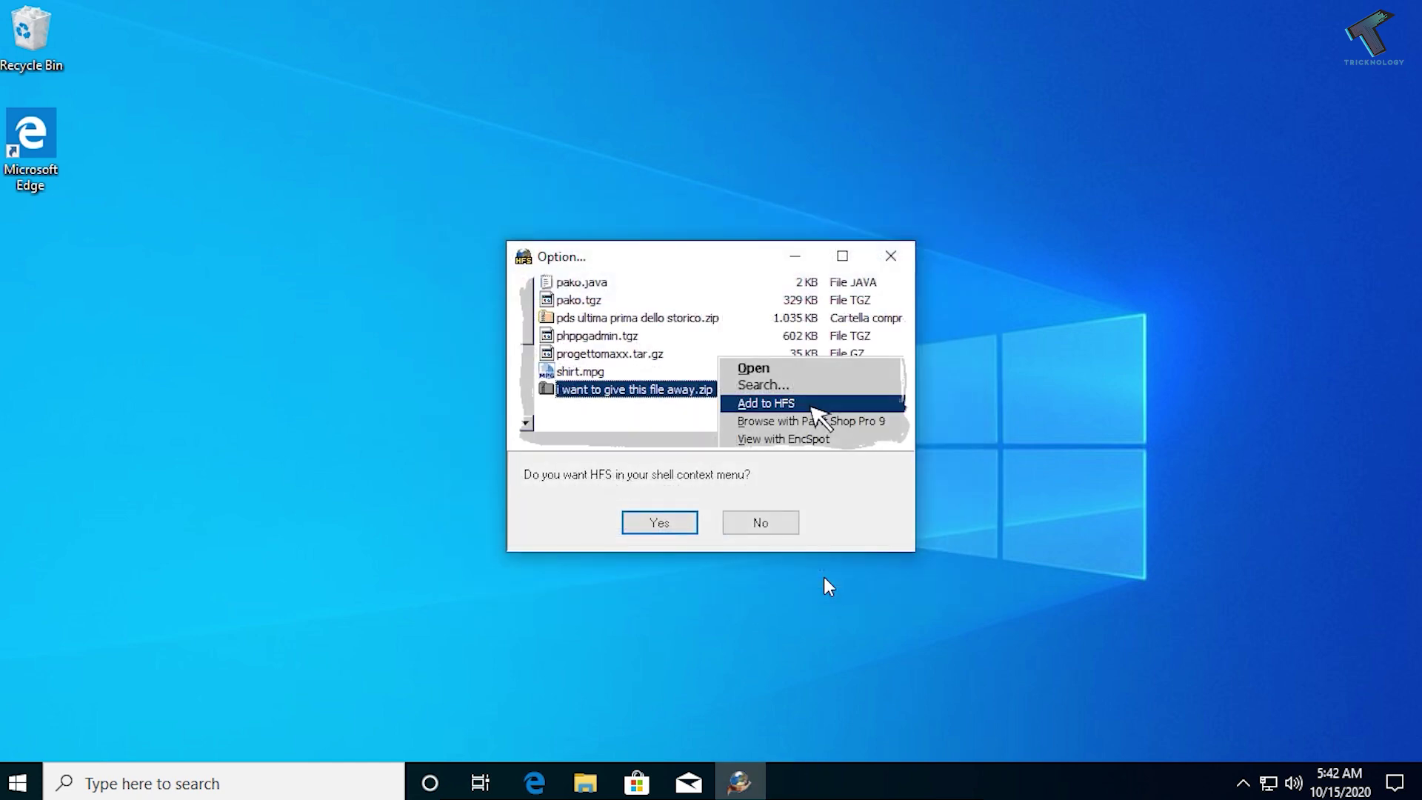
left_click(681, 523)
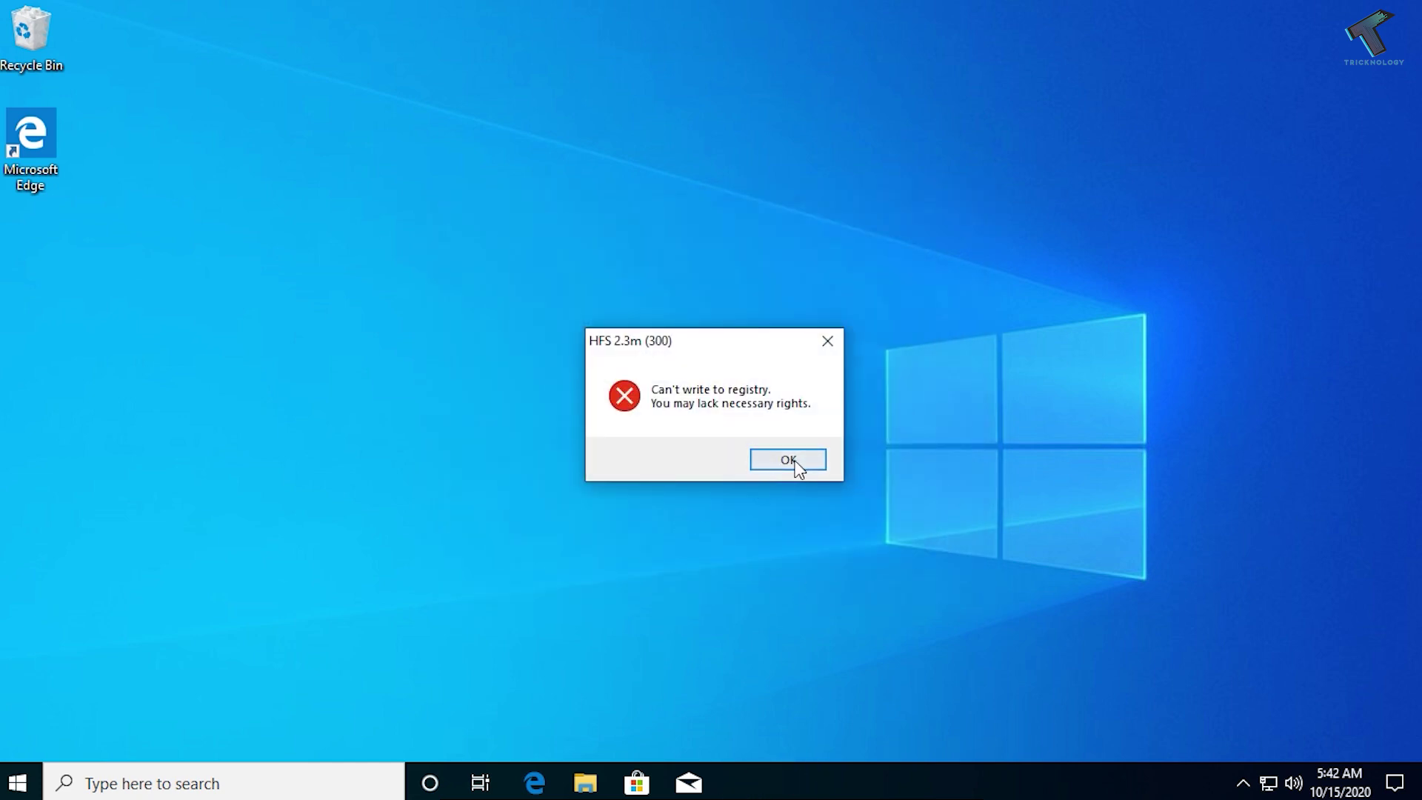
left_click(804, 459)
left_click_drag(704, 228, 796, 55)
Create a new folder named Demo on the desktop
right_click(73, 270)
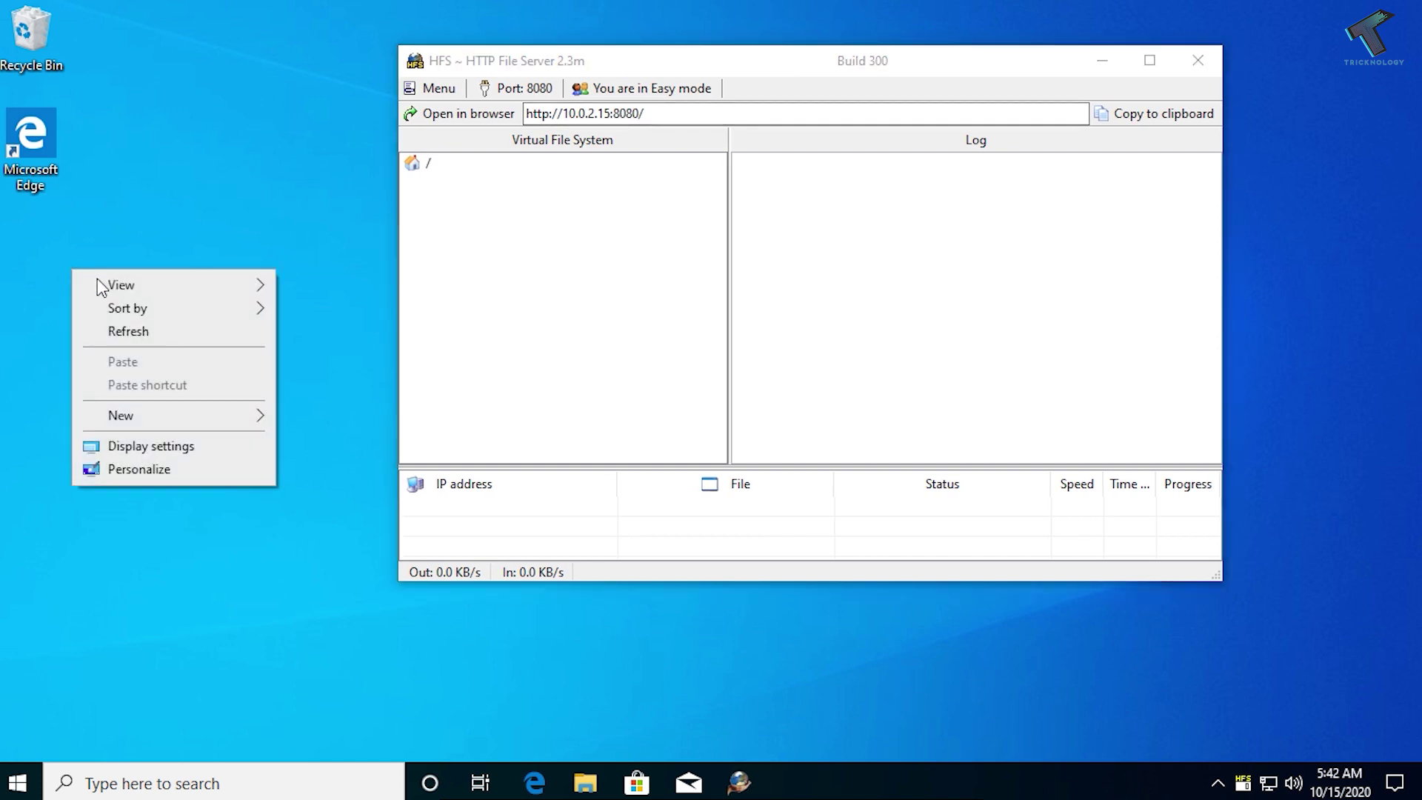
mouse_move(125, 417)
left_click(326, 417)
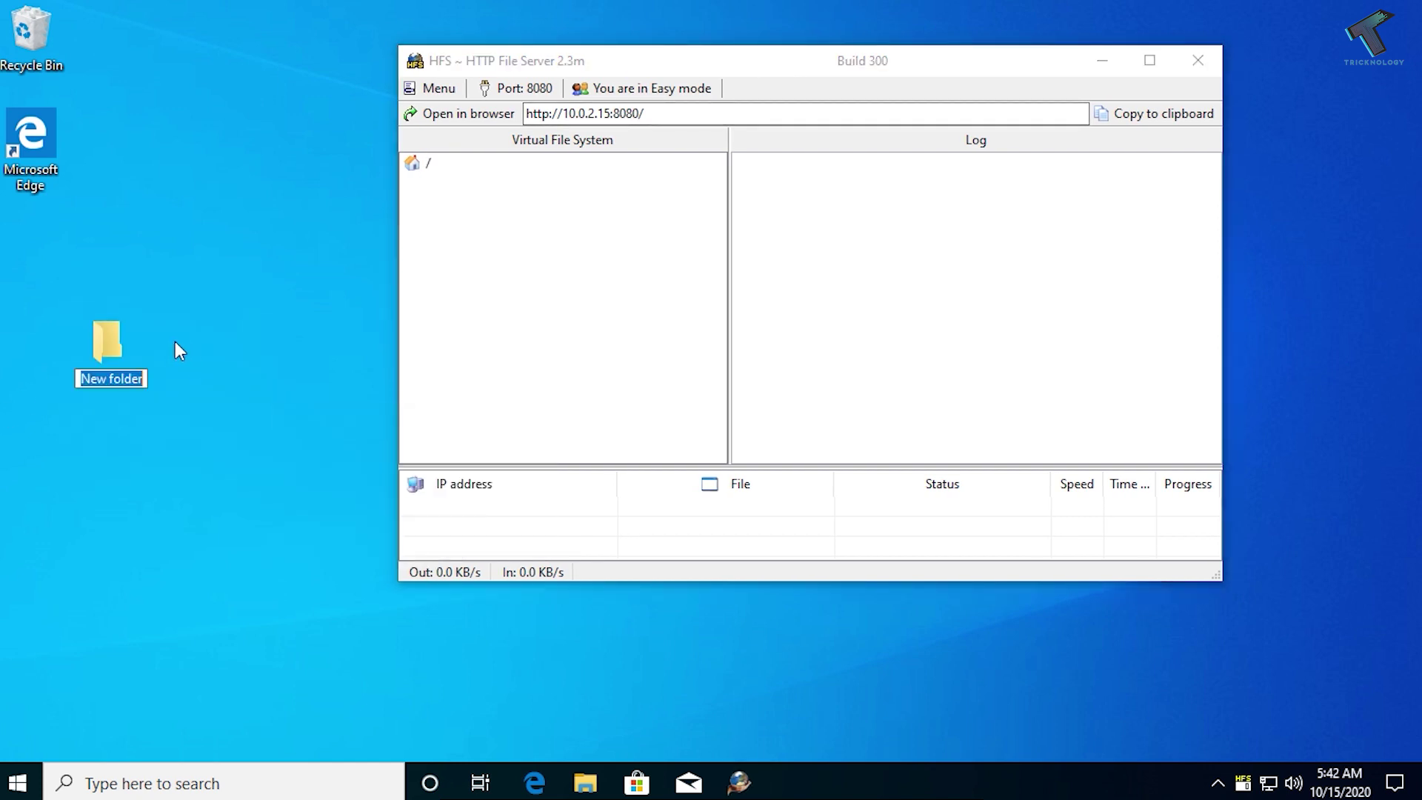
left_click_drag(74, 317, 50, 275)
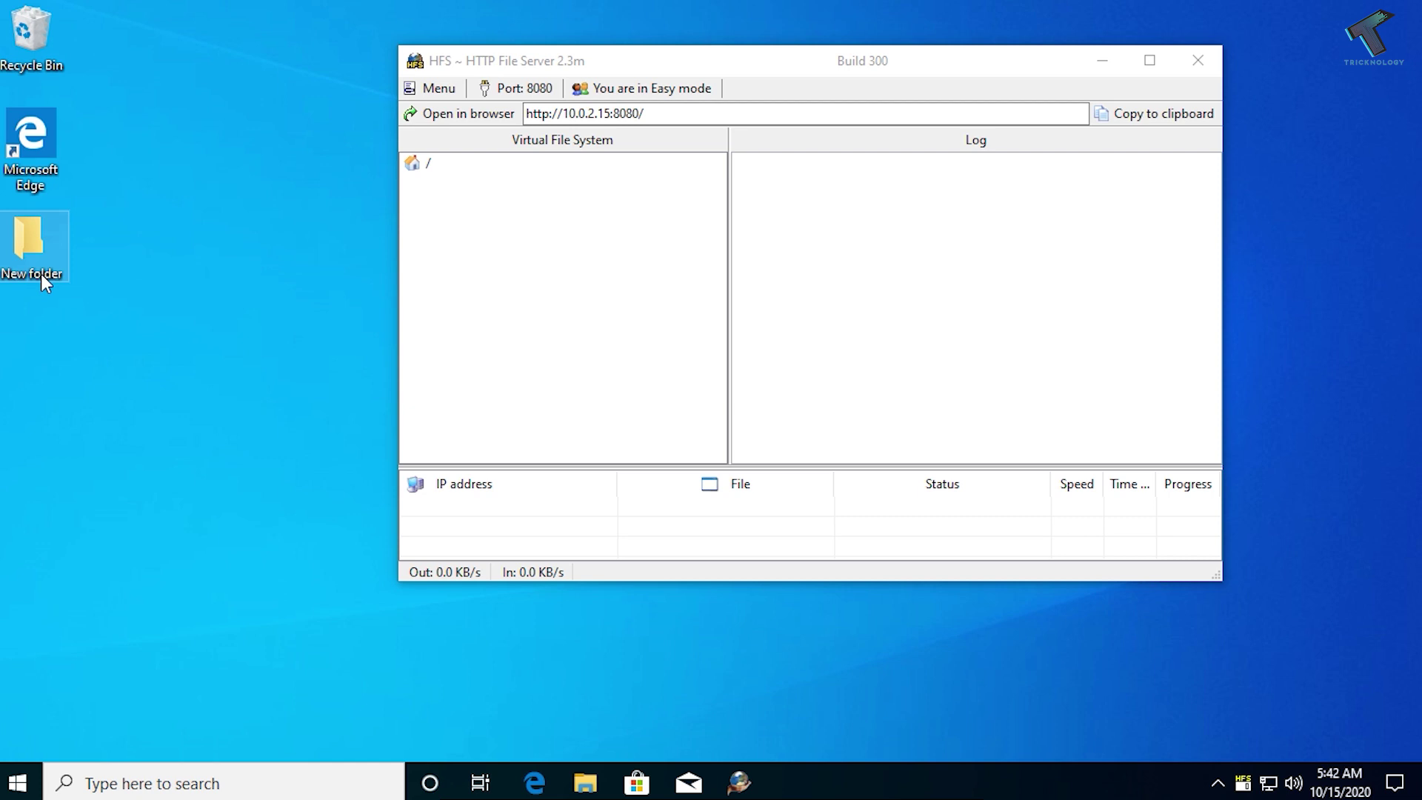
type("D")
Inside Demo, create demo.txt containing 'sfdsd' and save it
double_click(38, 243)
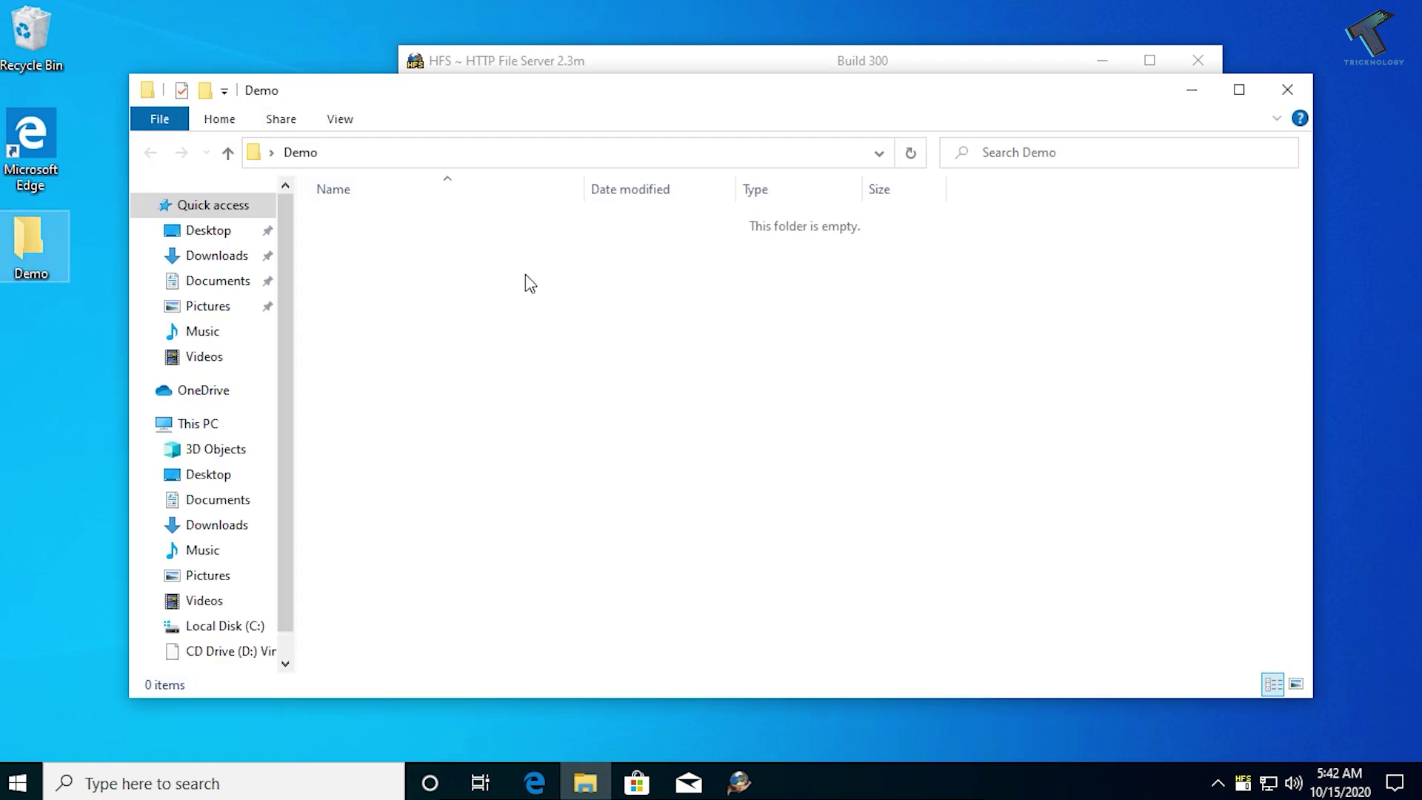
right_click(518, 258)
mouse_move(741, 511)
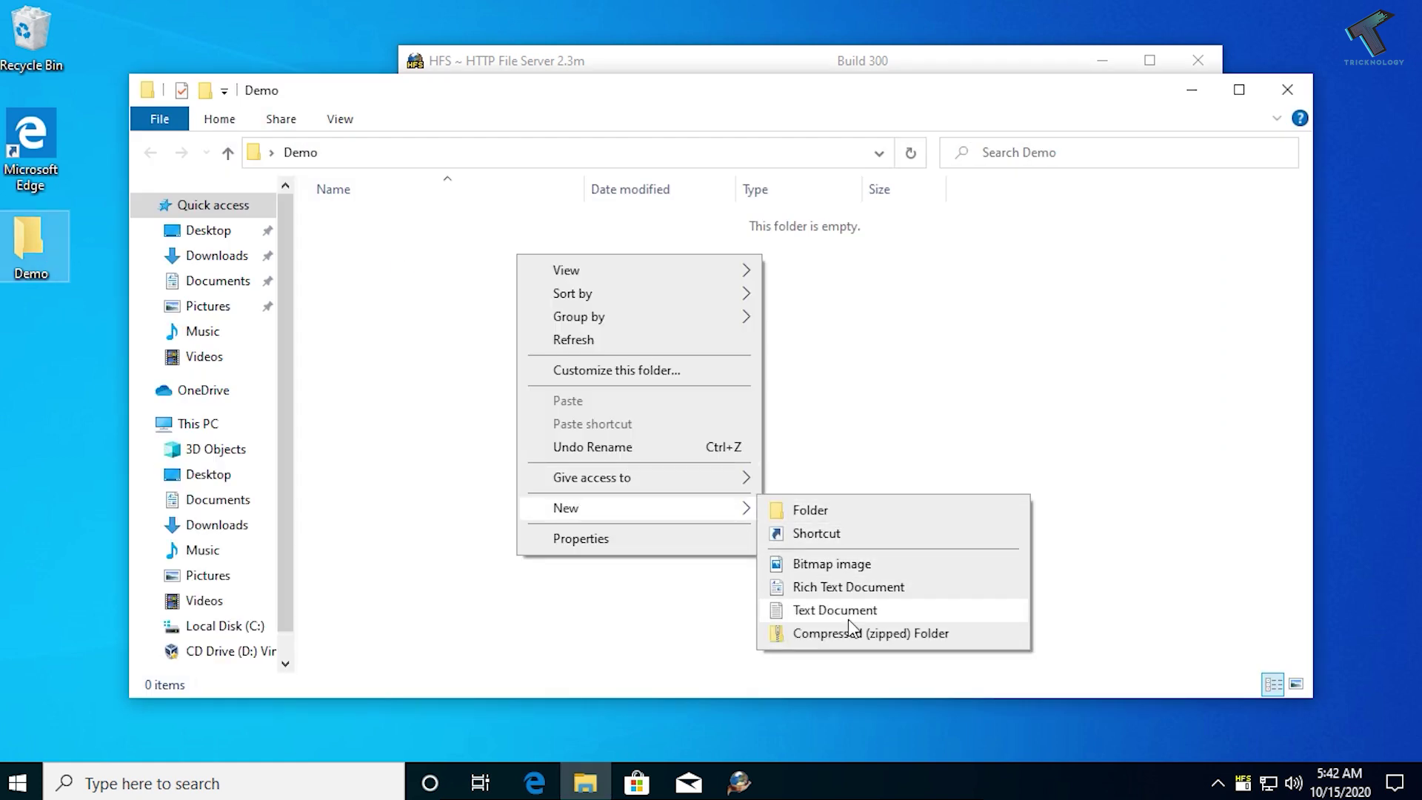
left_click(847, 612)
type("demo")
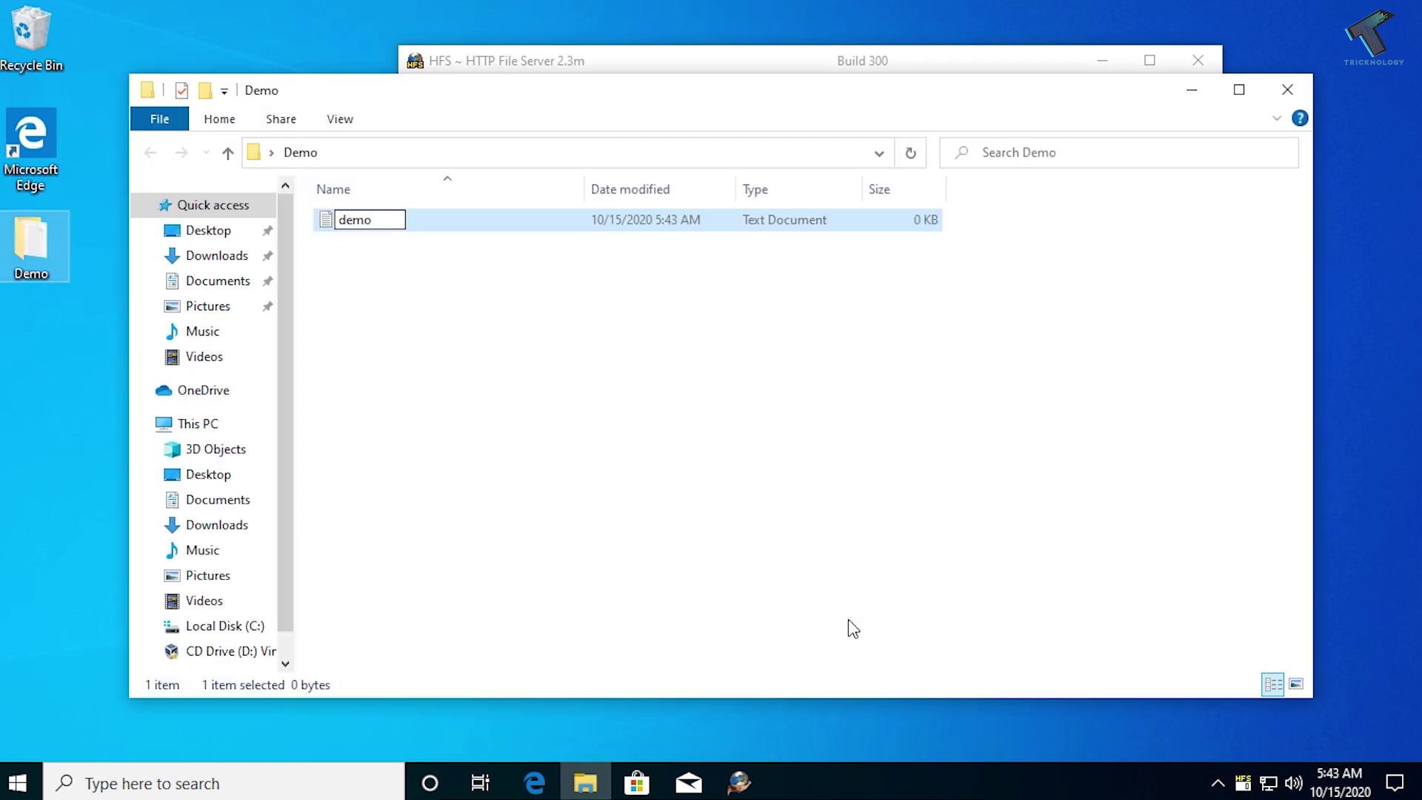
left_click(508, 317)
left_click(464, 228)
type("sfdsd")
left_click(1092, 66)
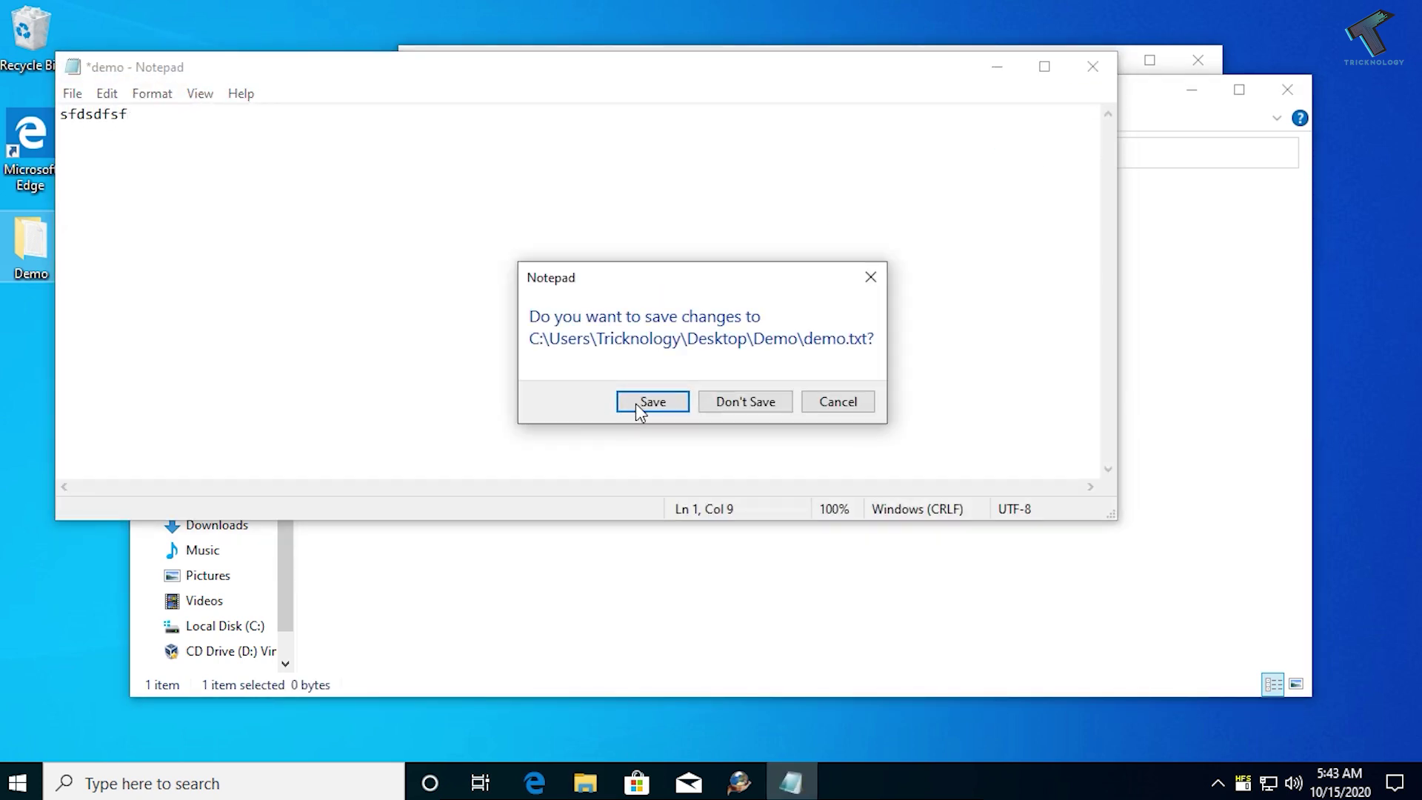
left_click(641, 405)
left_click(1287, 90)
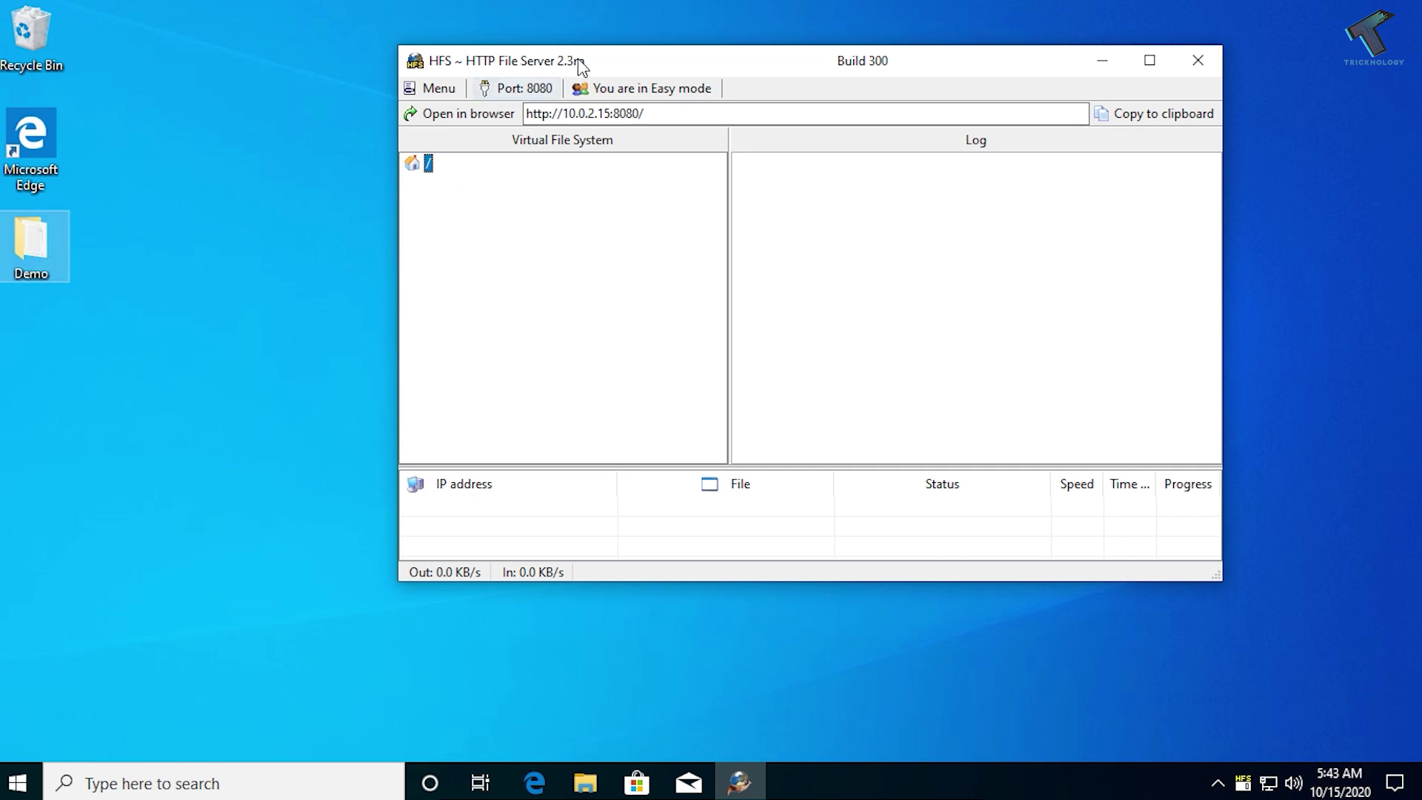
Add the desktop Demo folder to HFS as a real folder
left_click_drag(580, 66, 613, 63)
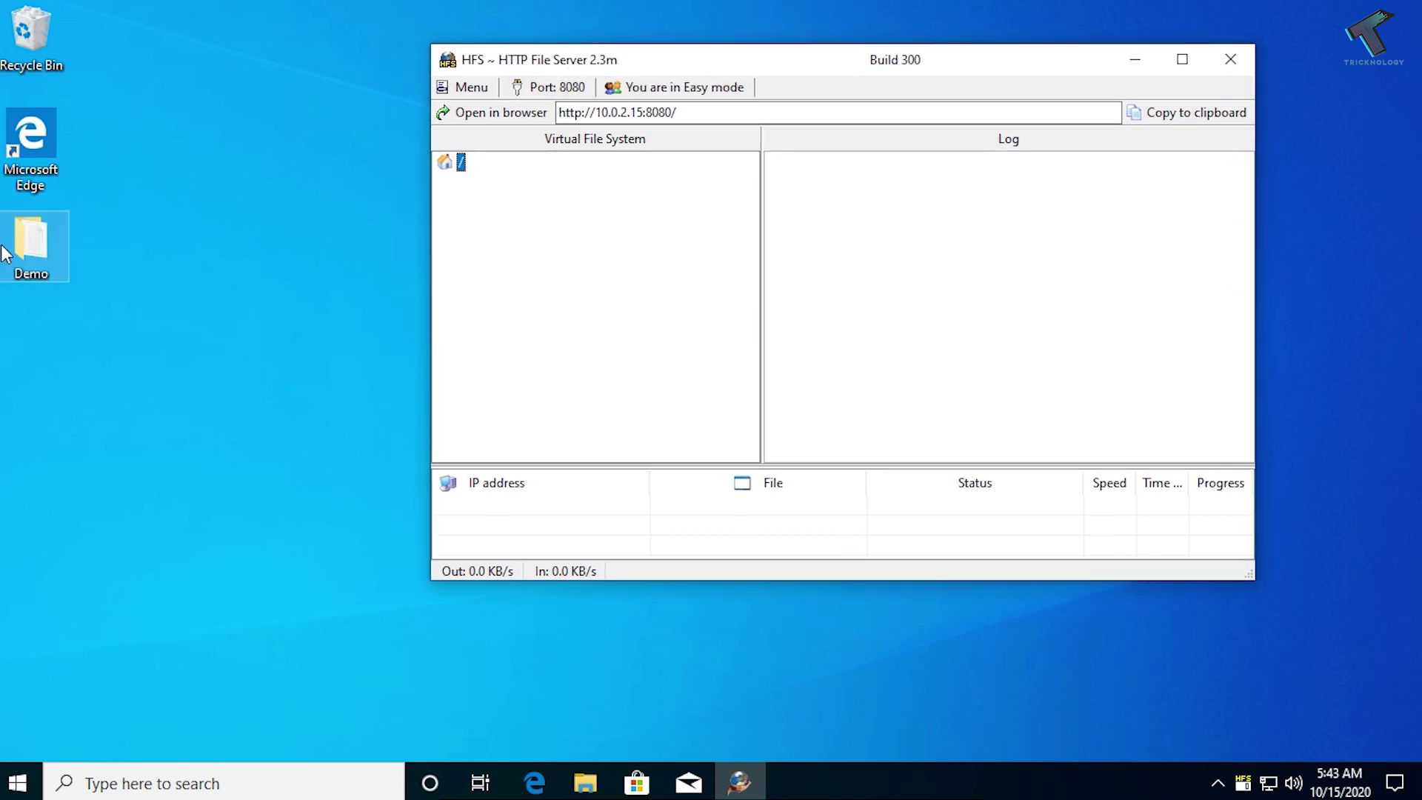
left_click_drag(22, 248, 115, 163)
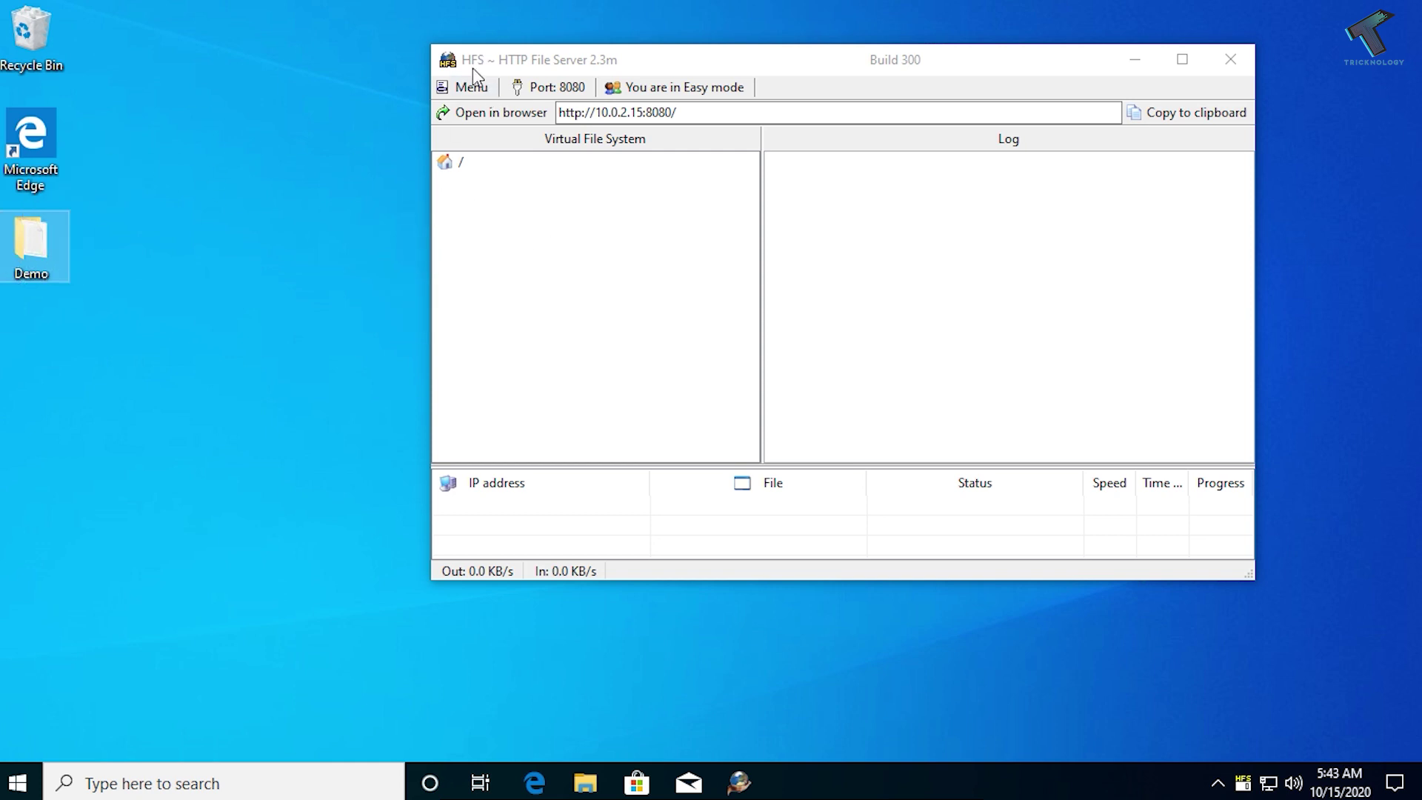
left_click(471, 86)
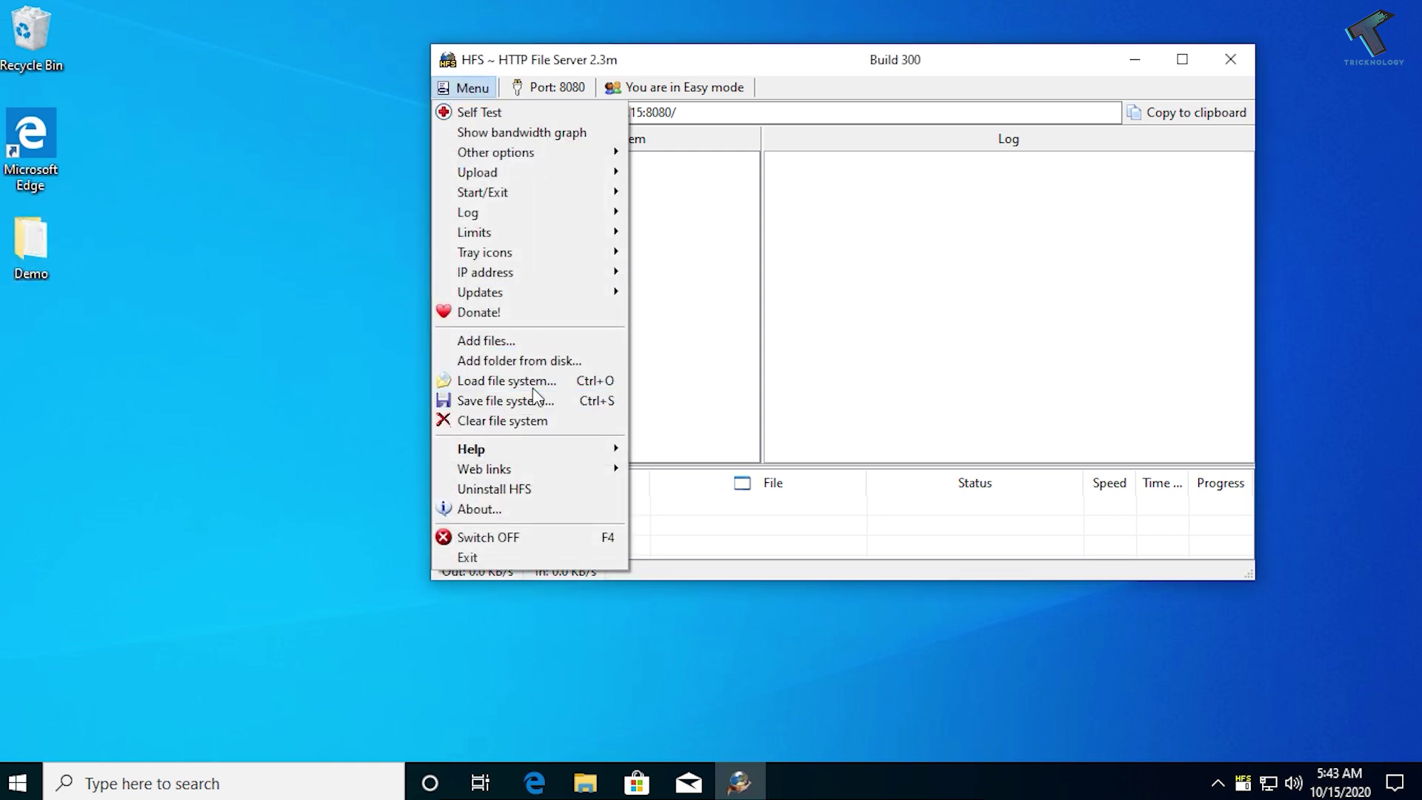
left_click(308, 359)
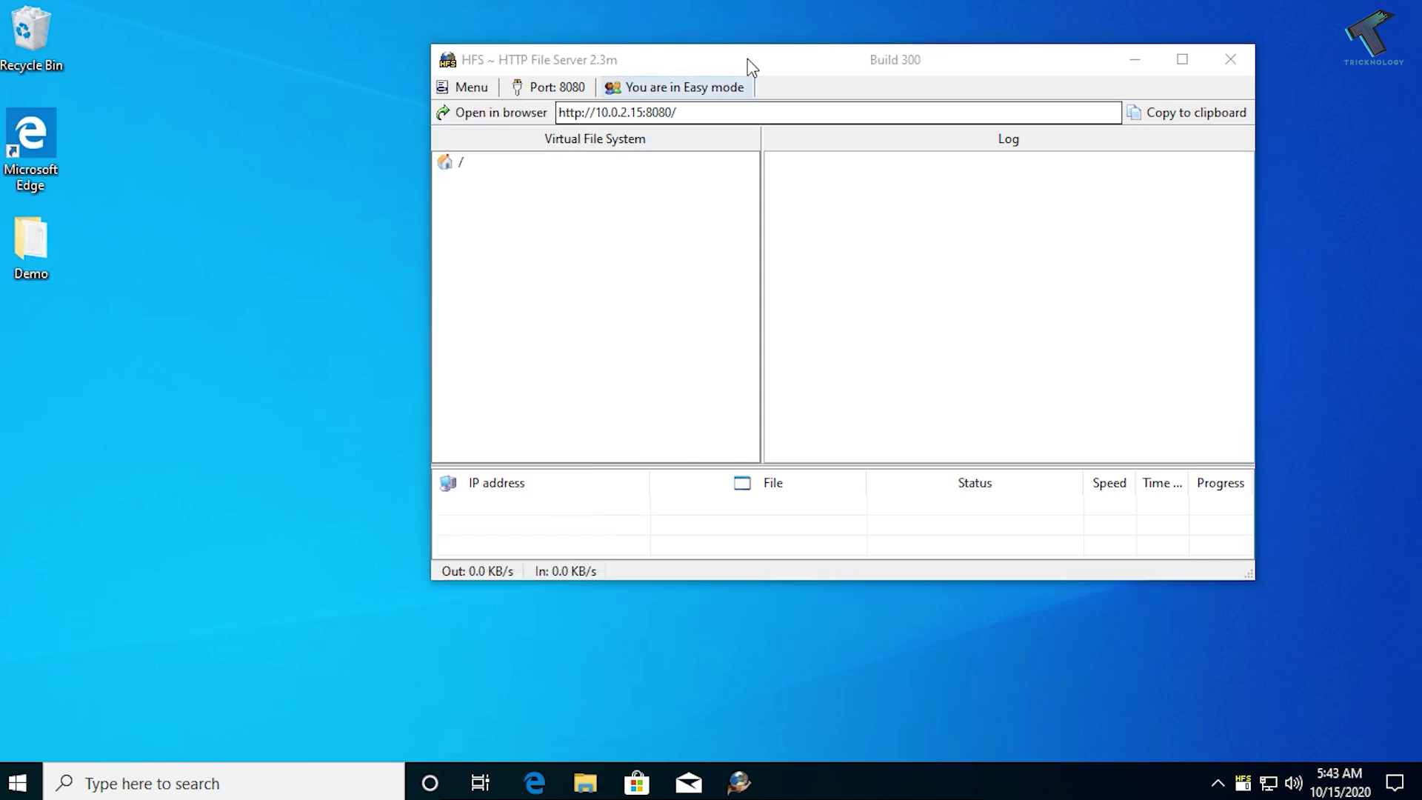
left_click_drag(749, 64, 654, 64)
left_click(370, 87)
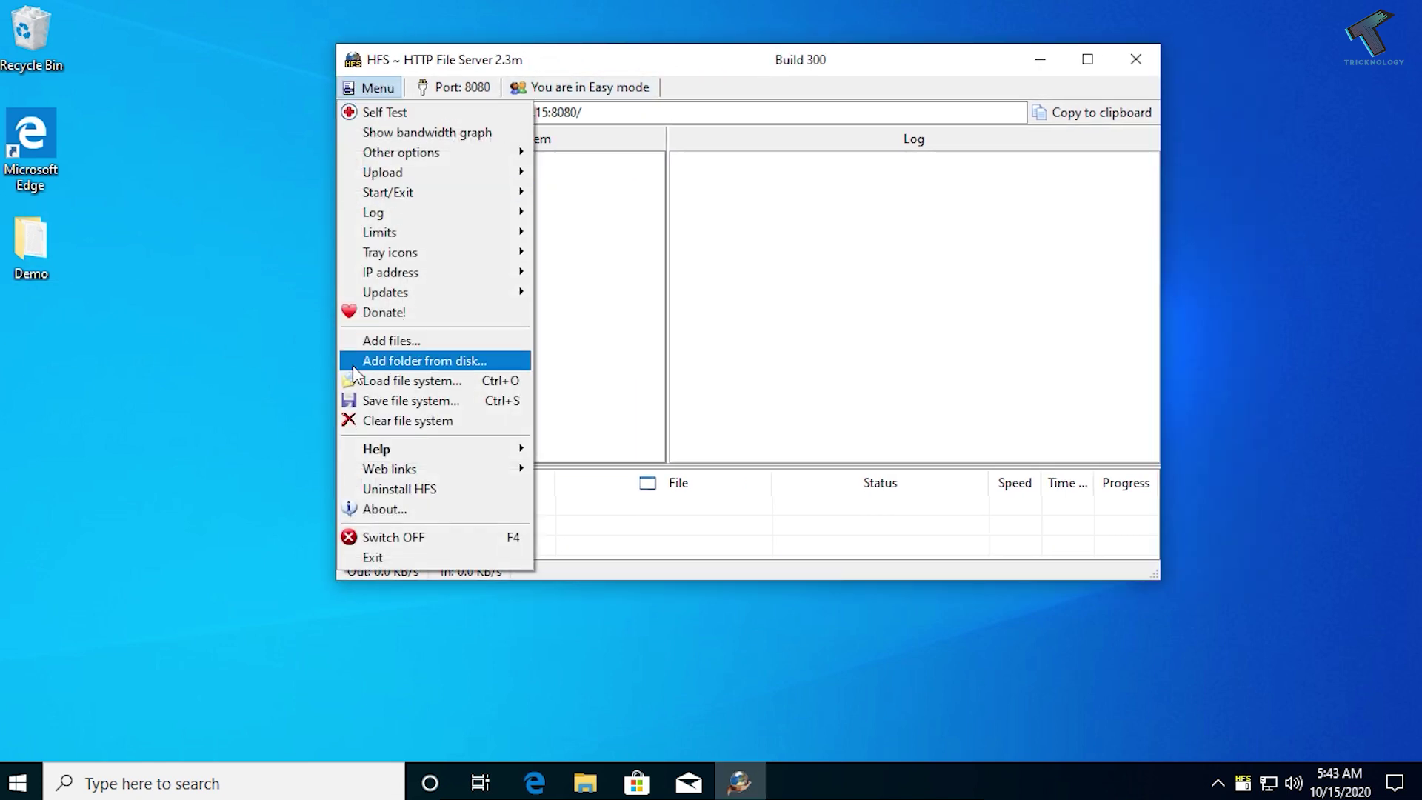
left_click(135, 347)
left_click_drag(31, 244, 458, 240)
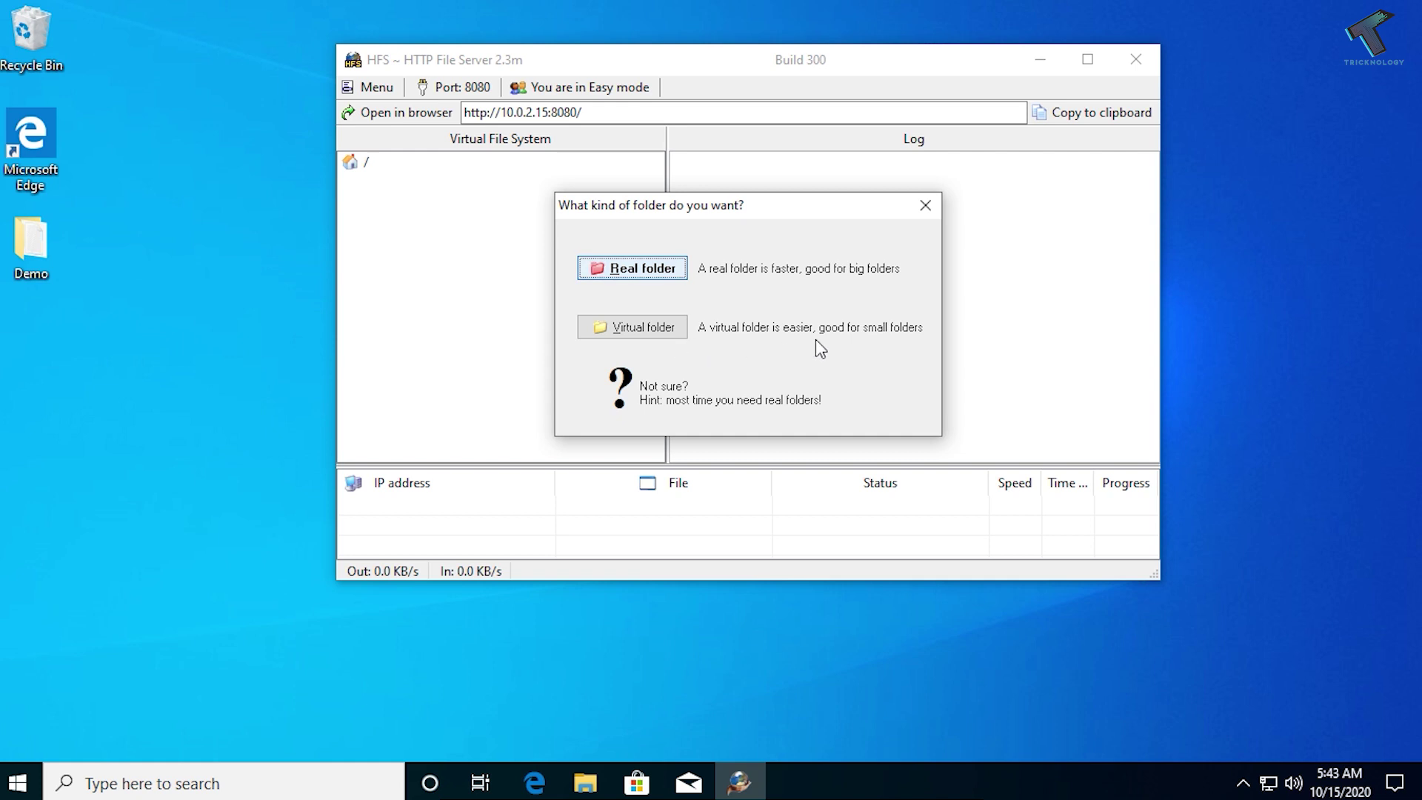
left_click(638, 271)
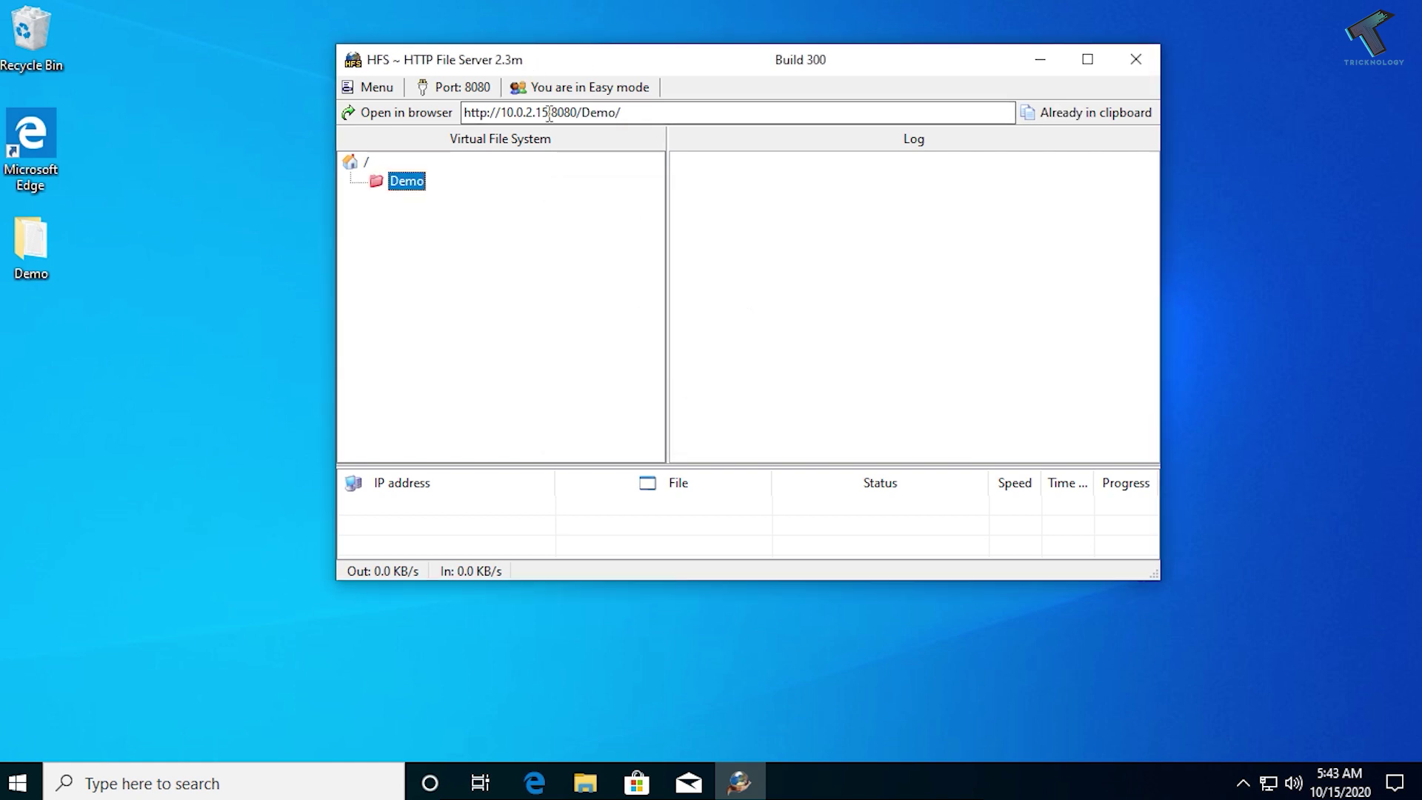
left_click_drag(637, 112, 464, 113)
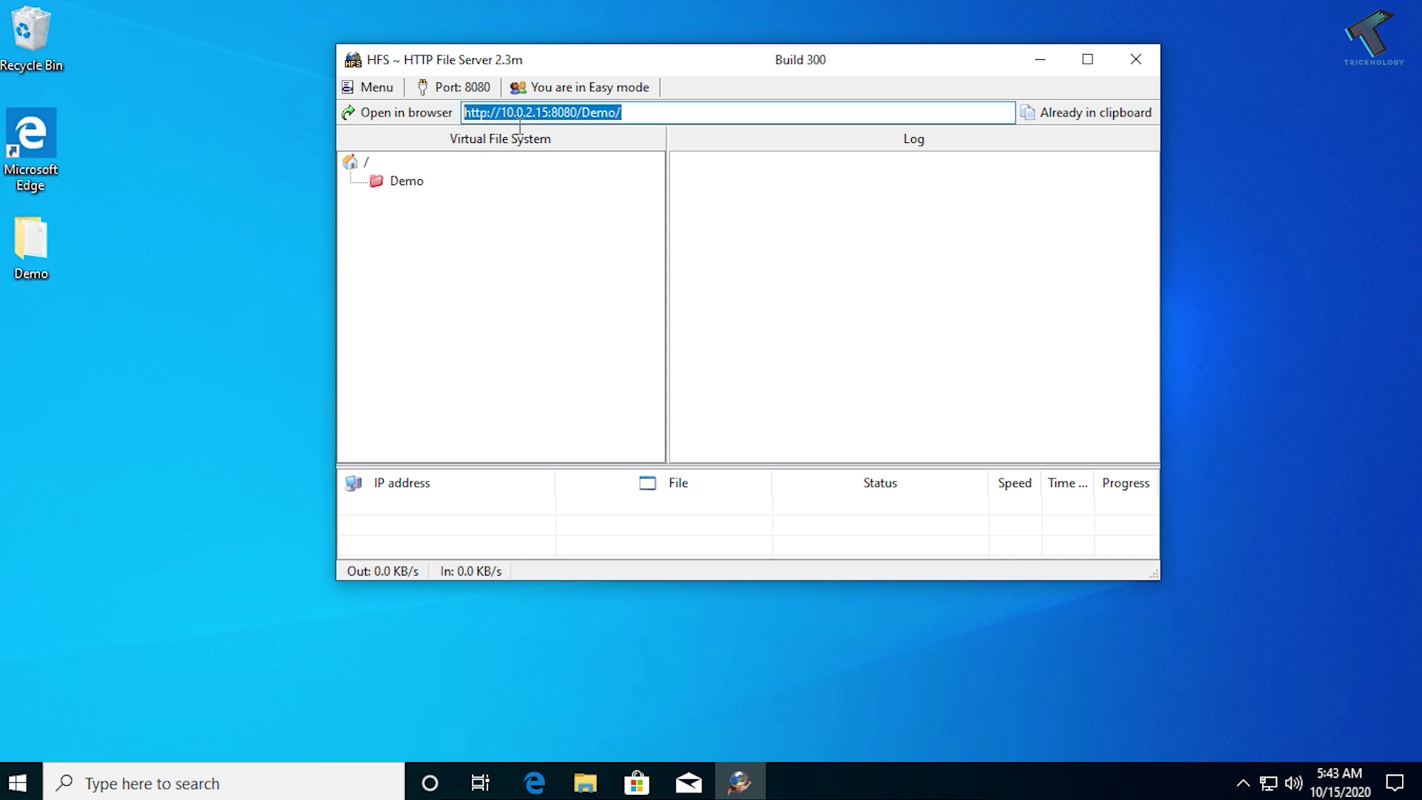
right_click(527, 112)
left_click(650, 182)
Load the copied 10.0.2.15:8080/Demo/ address in Edge to list demo.txt
left_click(530, 778)
left_click(310, 60)
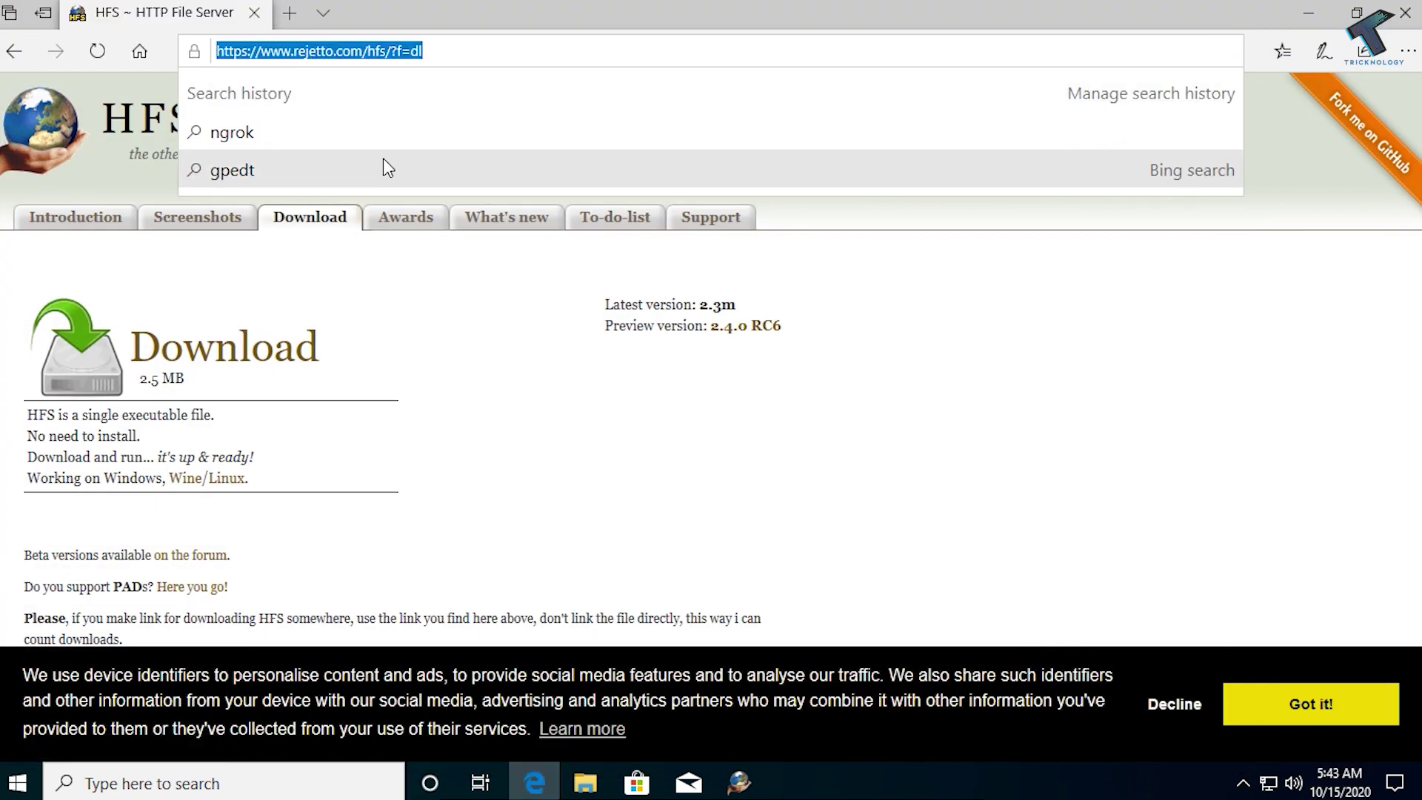
right_click(388, 50)
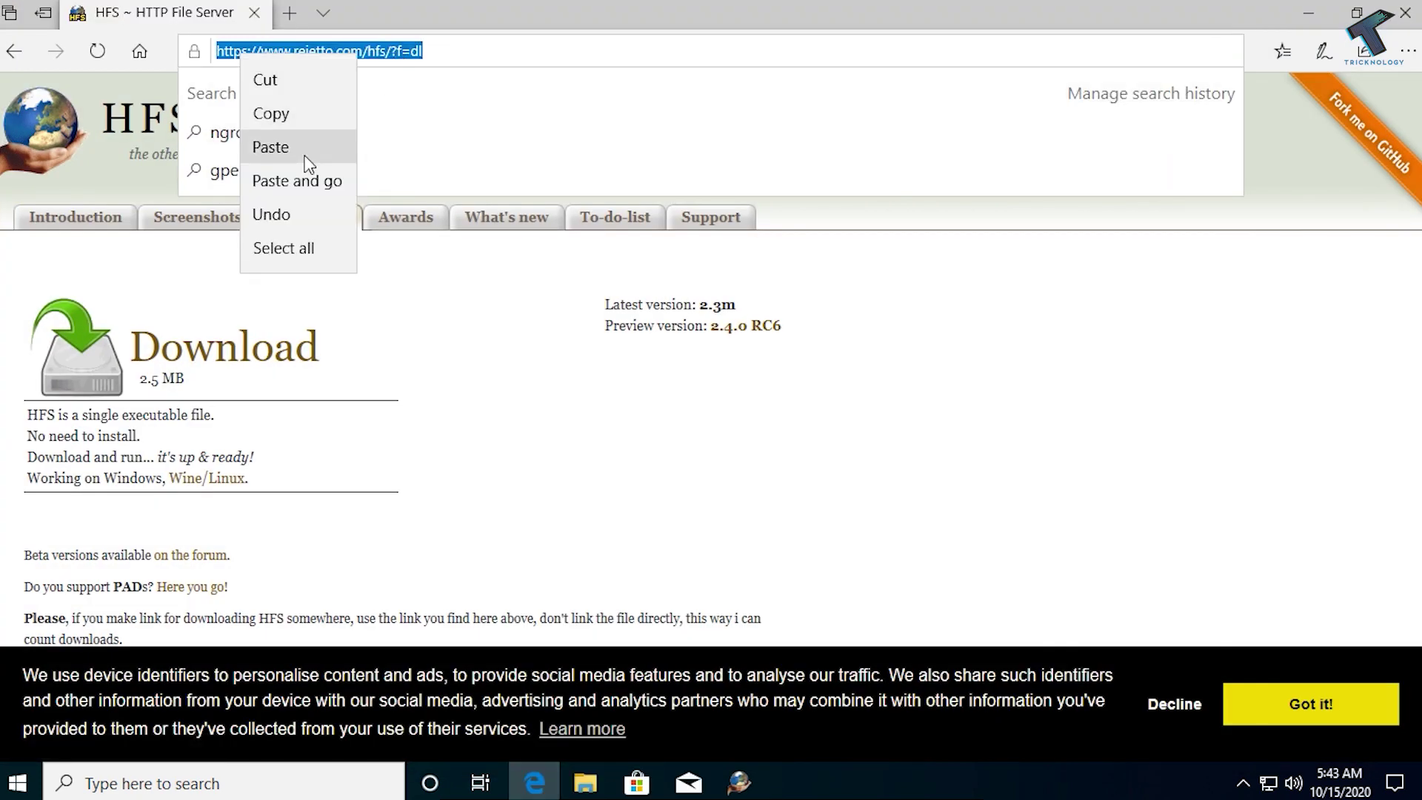
left_click(271, 148)
key("Return")
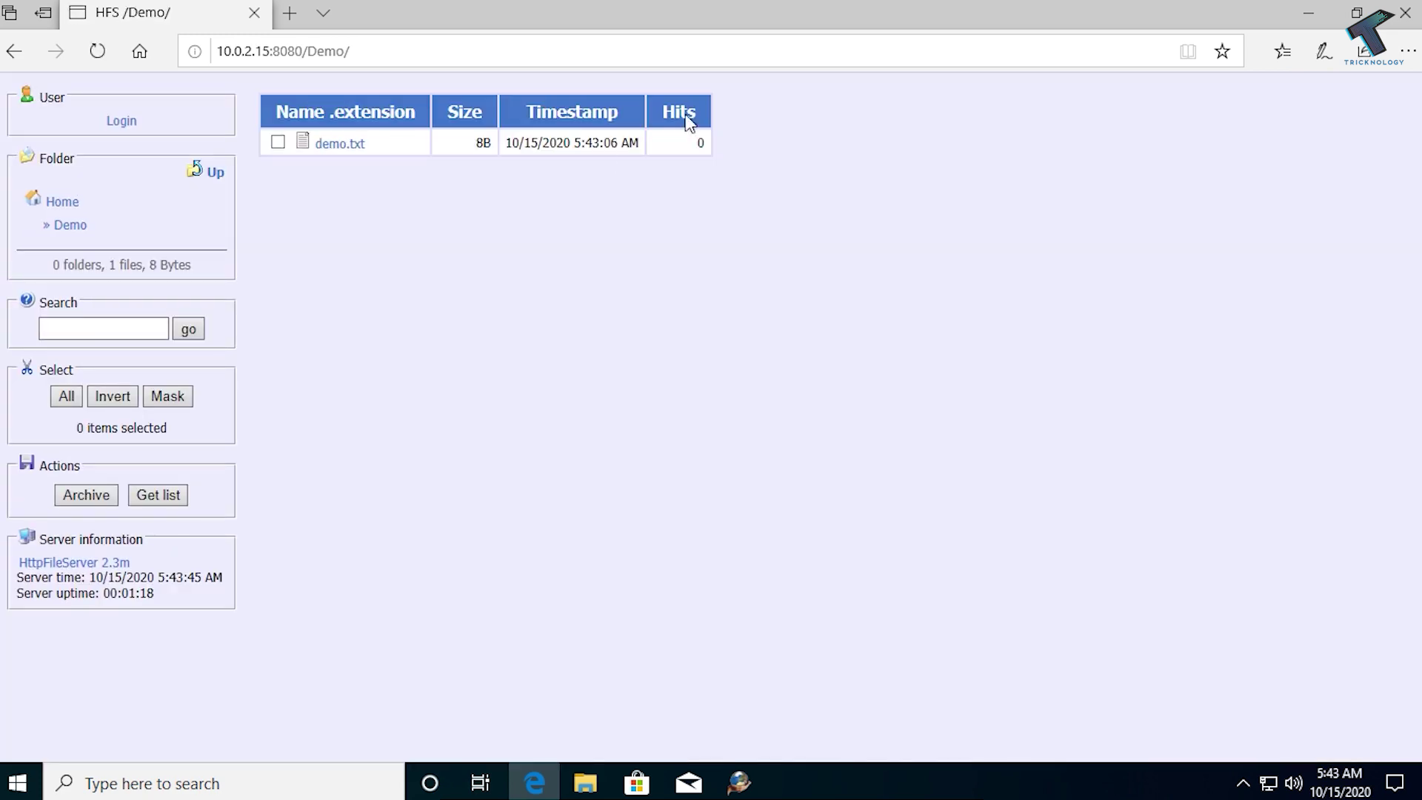
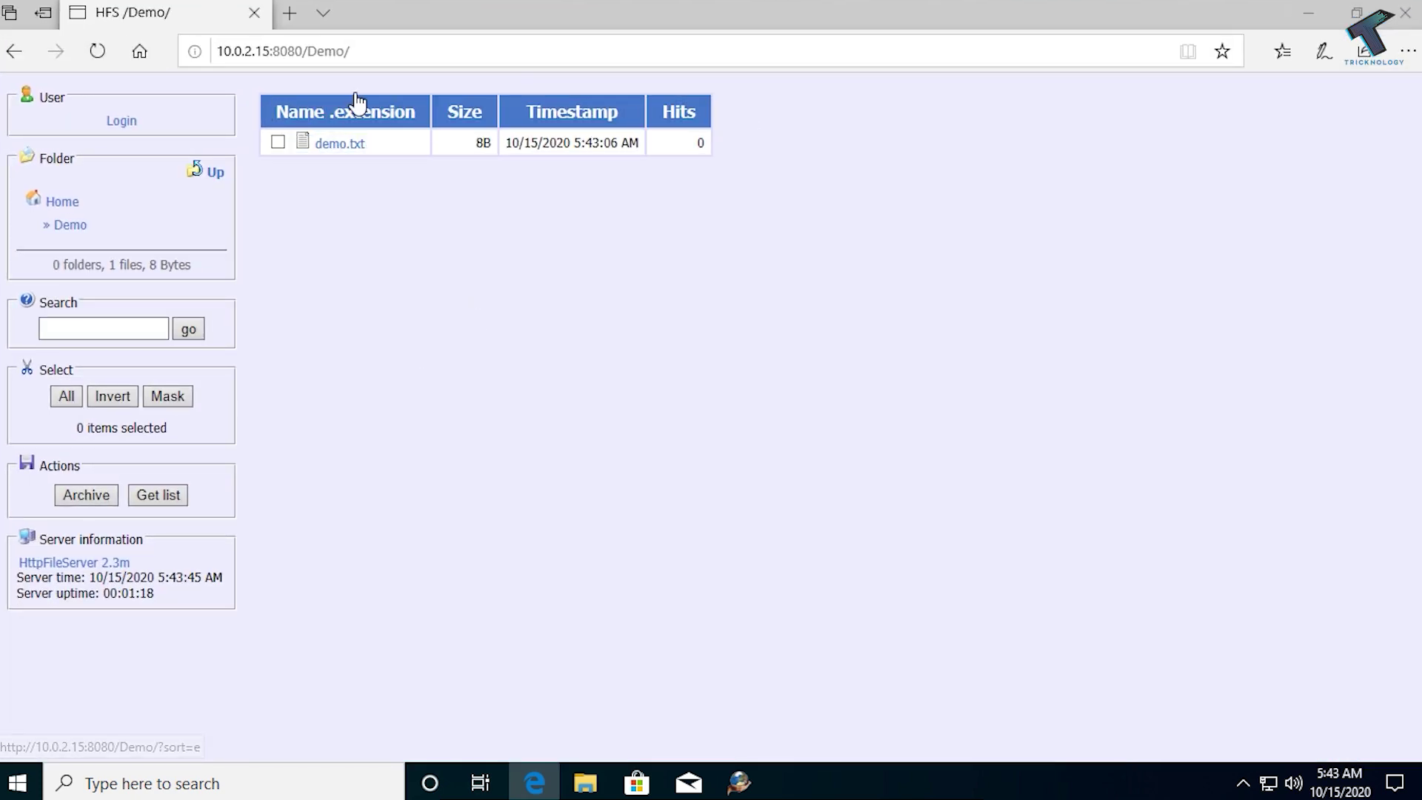
Open demo.txt to view its text, then go back to the /Demo/ folder listing
left_click(327, 145)
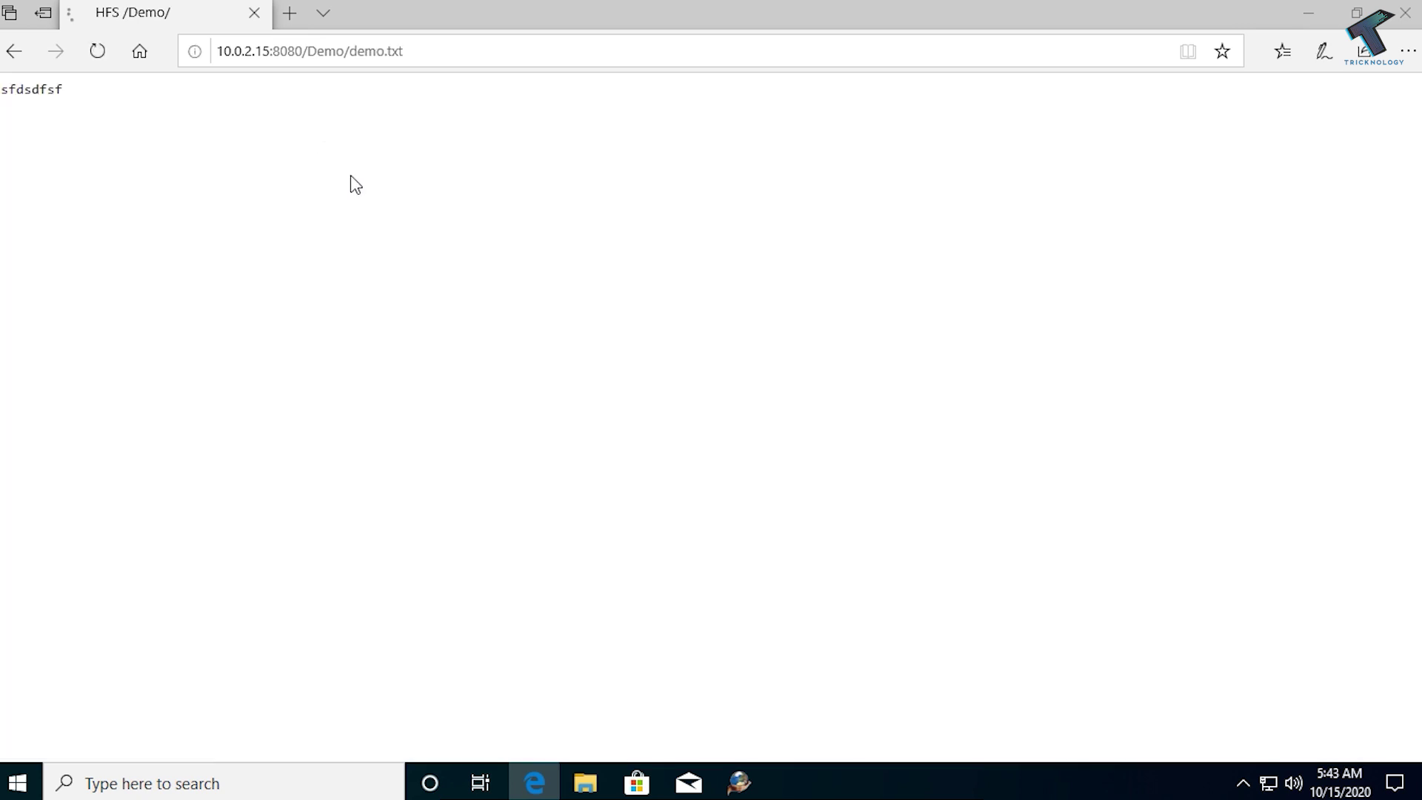
left_click(4, 53)
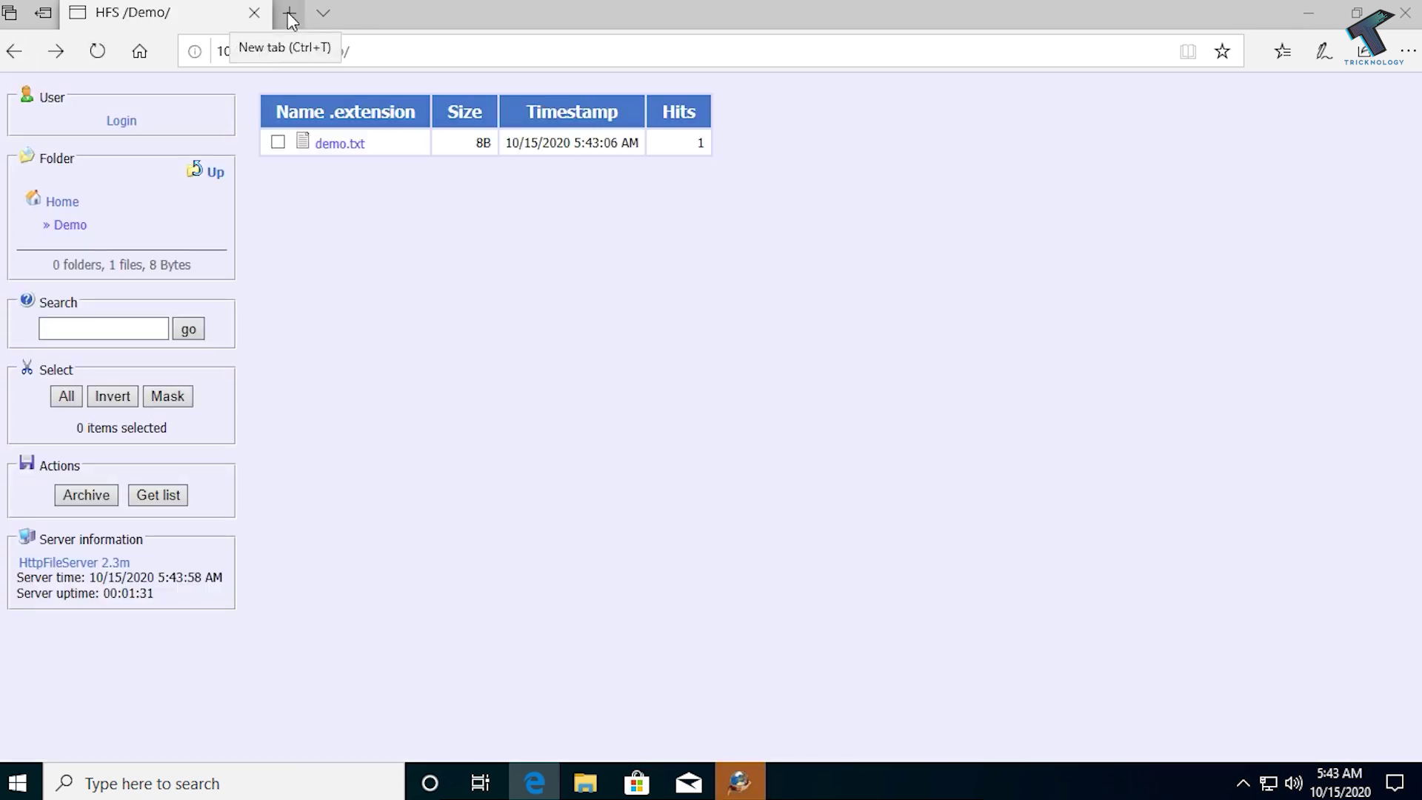
Navigate the browser to google.com
left_click(391, 57)
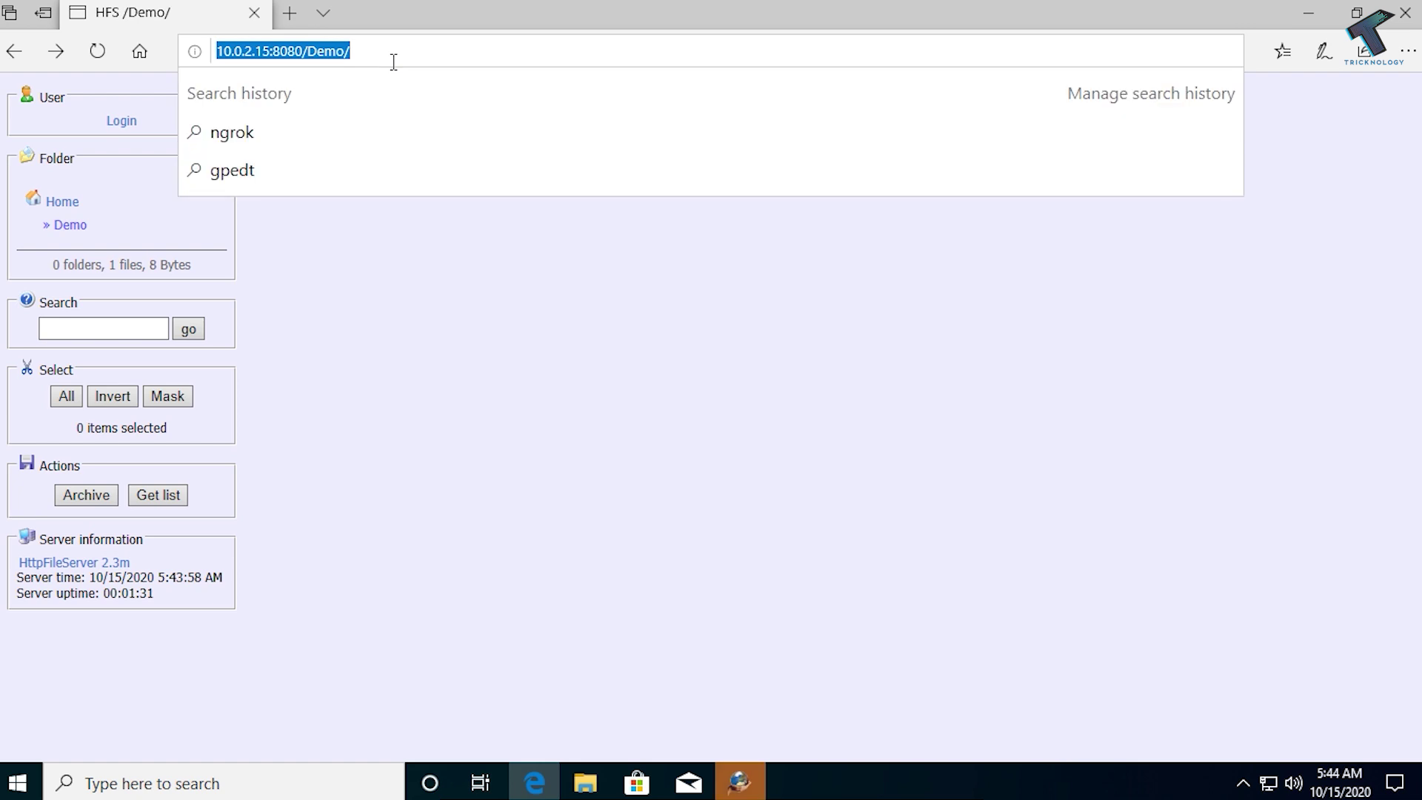
type("google.com/")
key("Return")
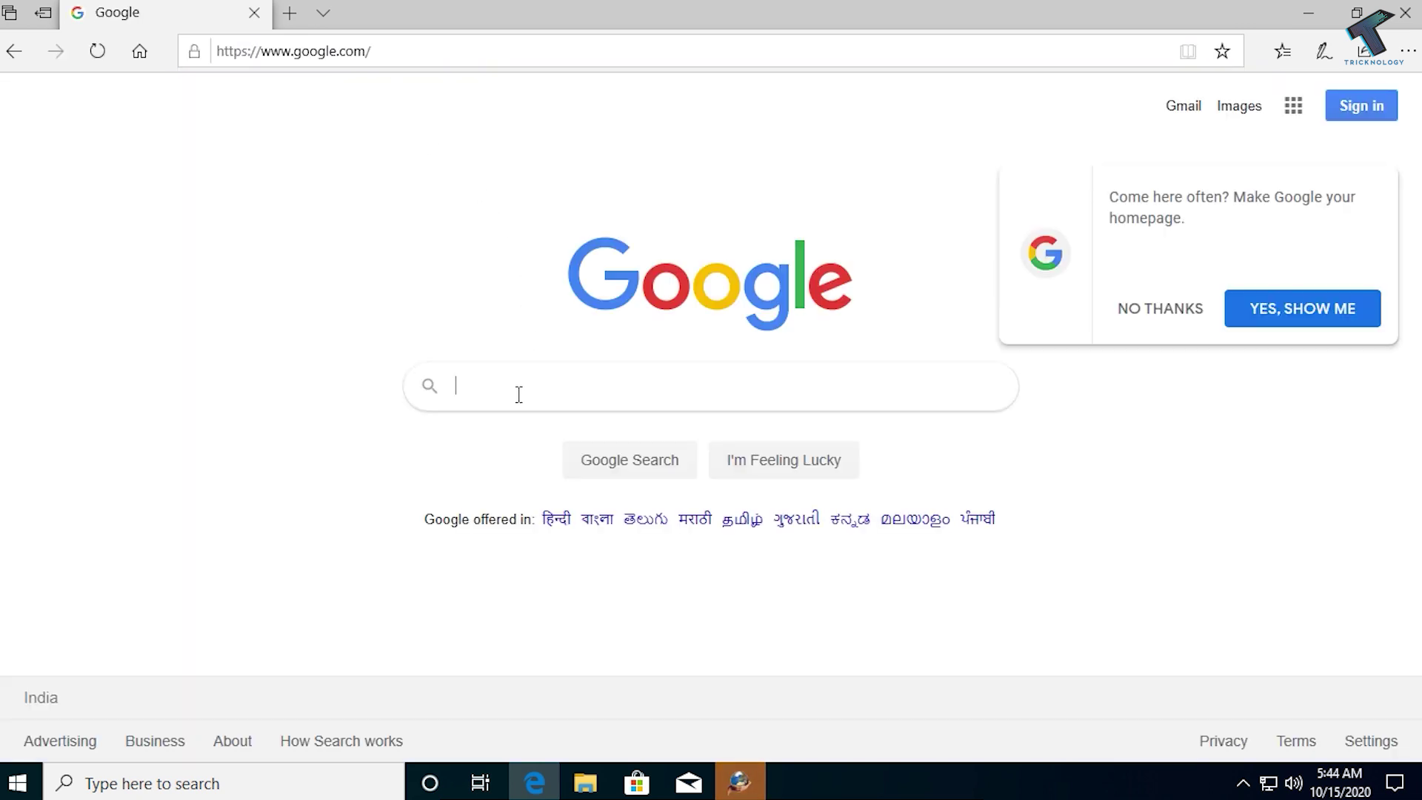
Search Google for 'ngrok' and open the ngrok.com Download page
left_click(518, 391)
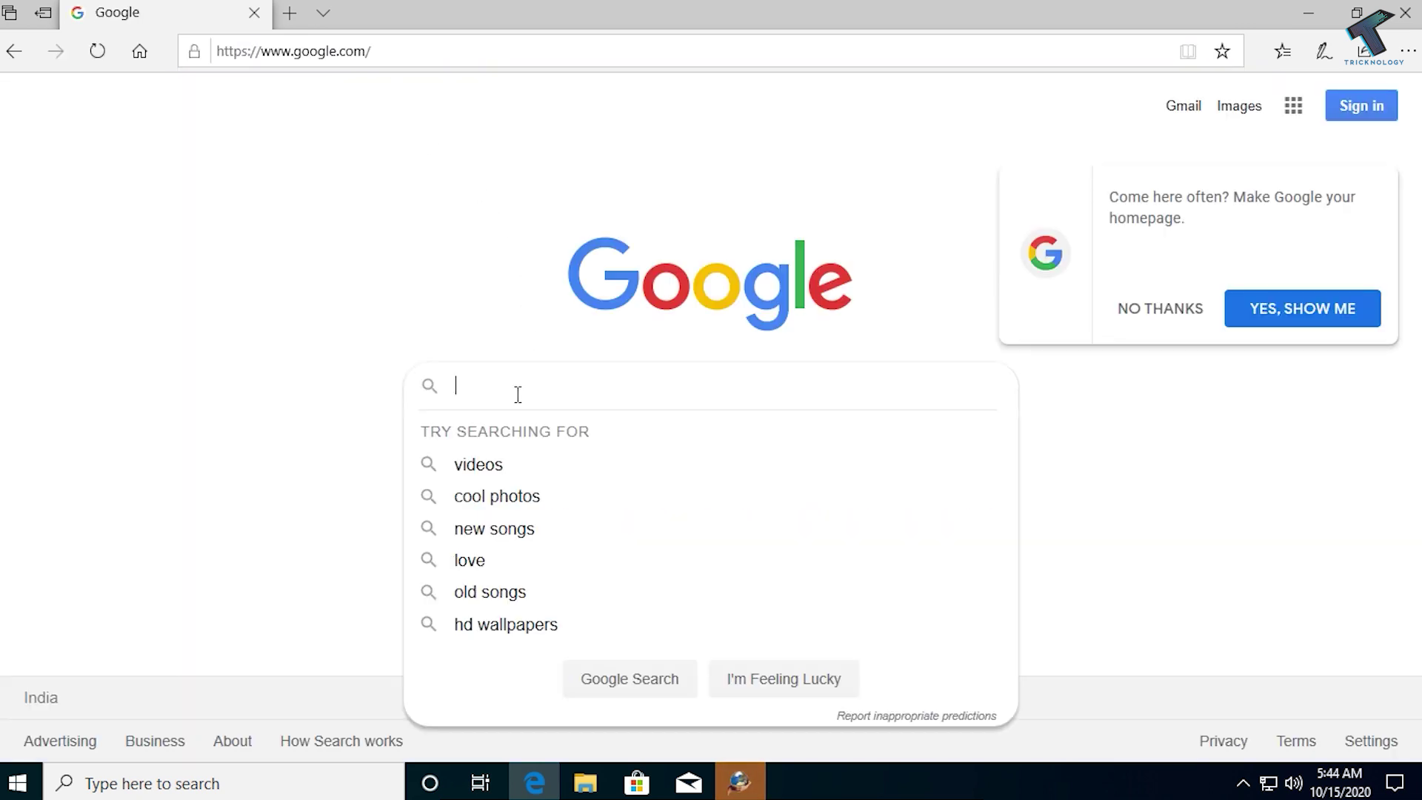
type("ngrok")
key("Return")
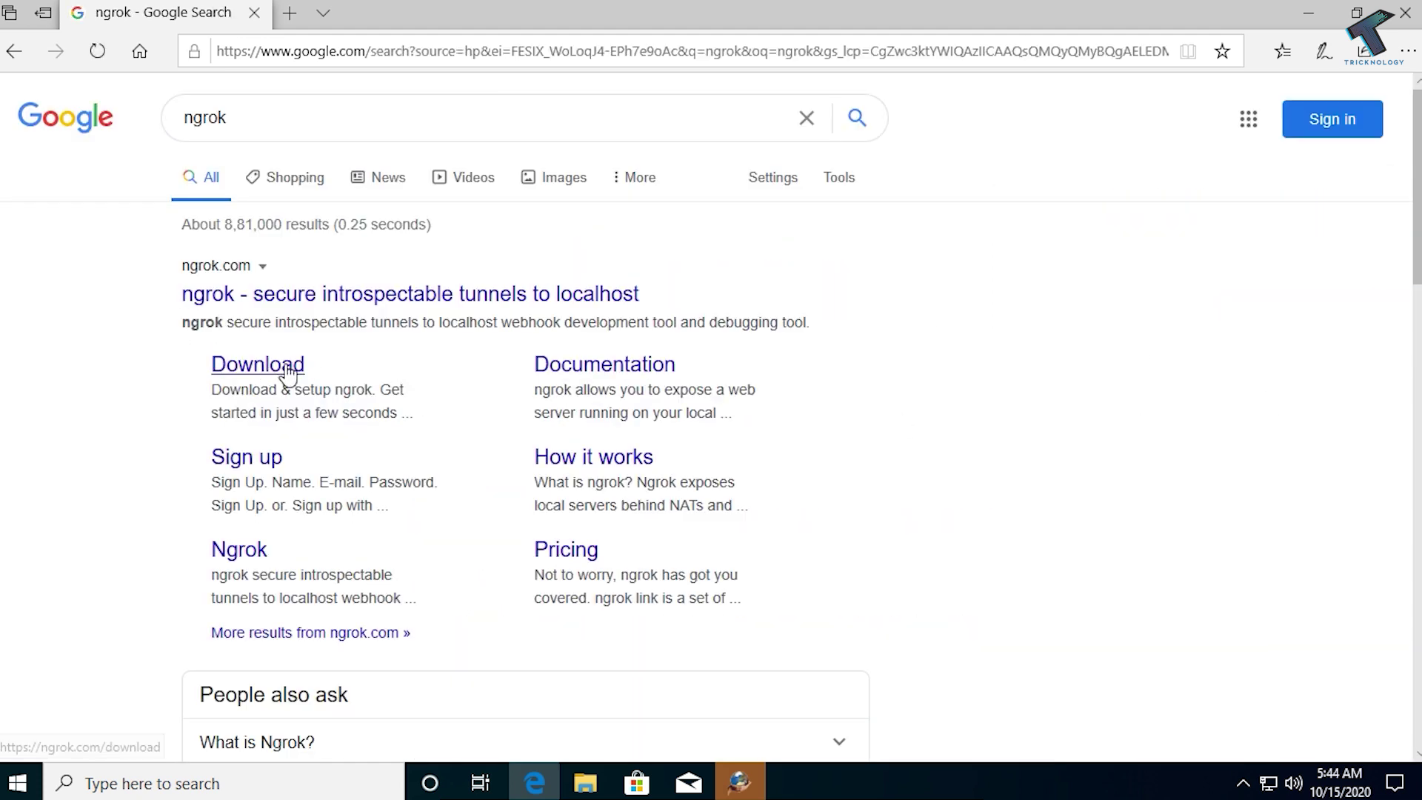
left_click(276, 372)
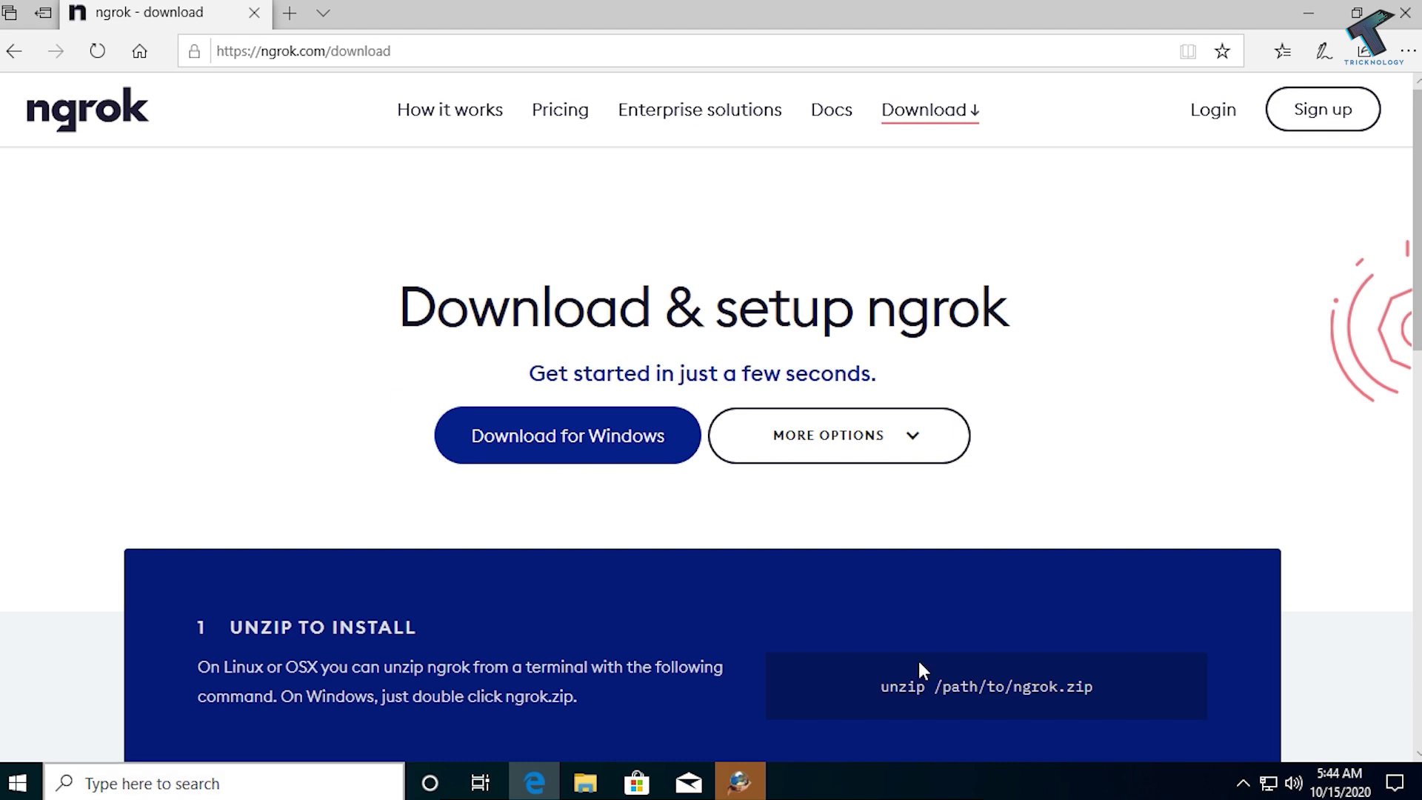
Save ngrok-stable-windows-amd64.zip from Download for Windows and open the finished download
left_click(577, 457)
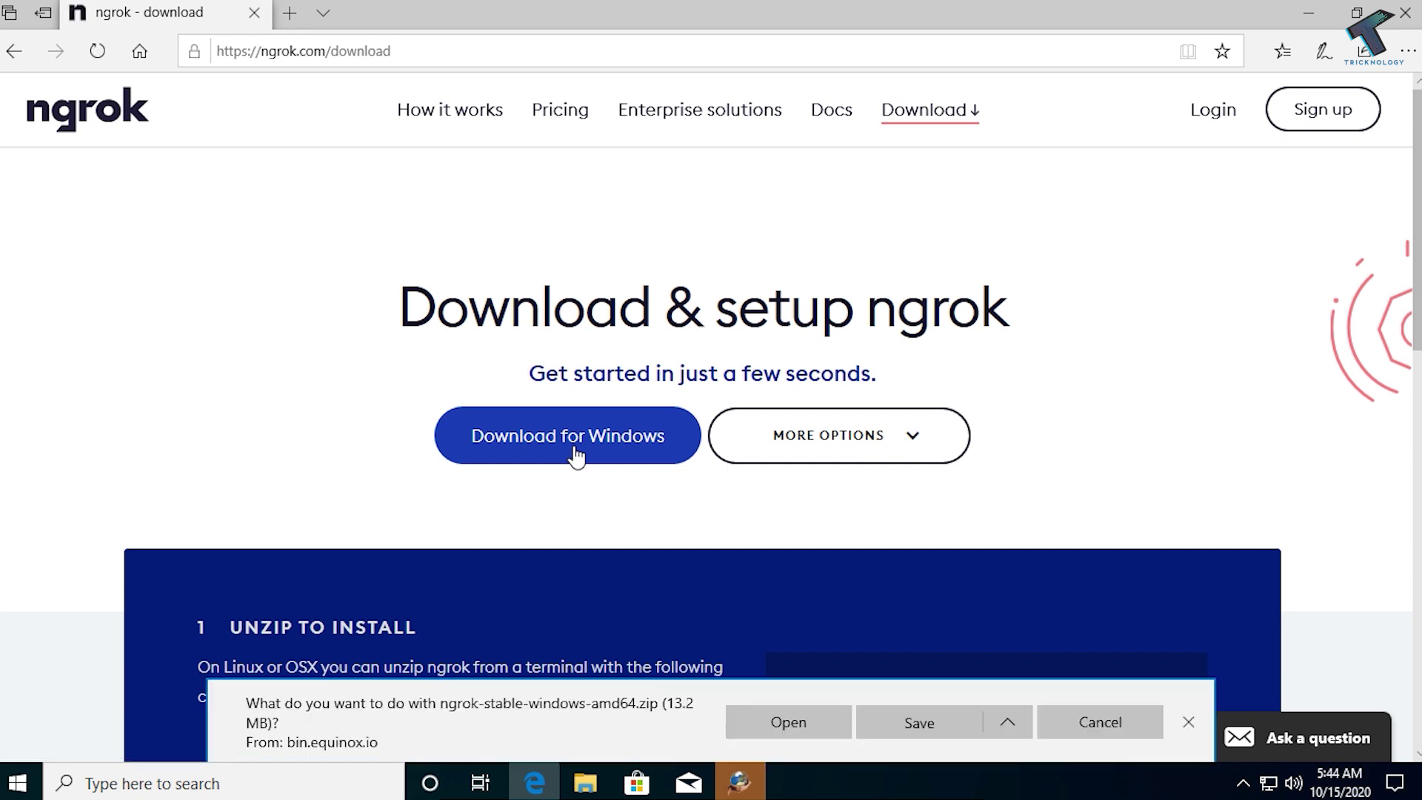
left_click(905, 736)
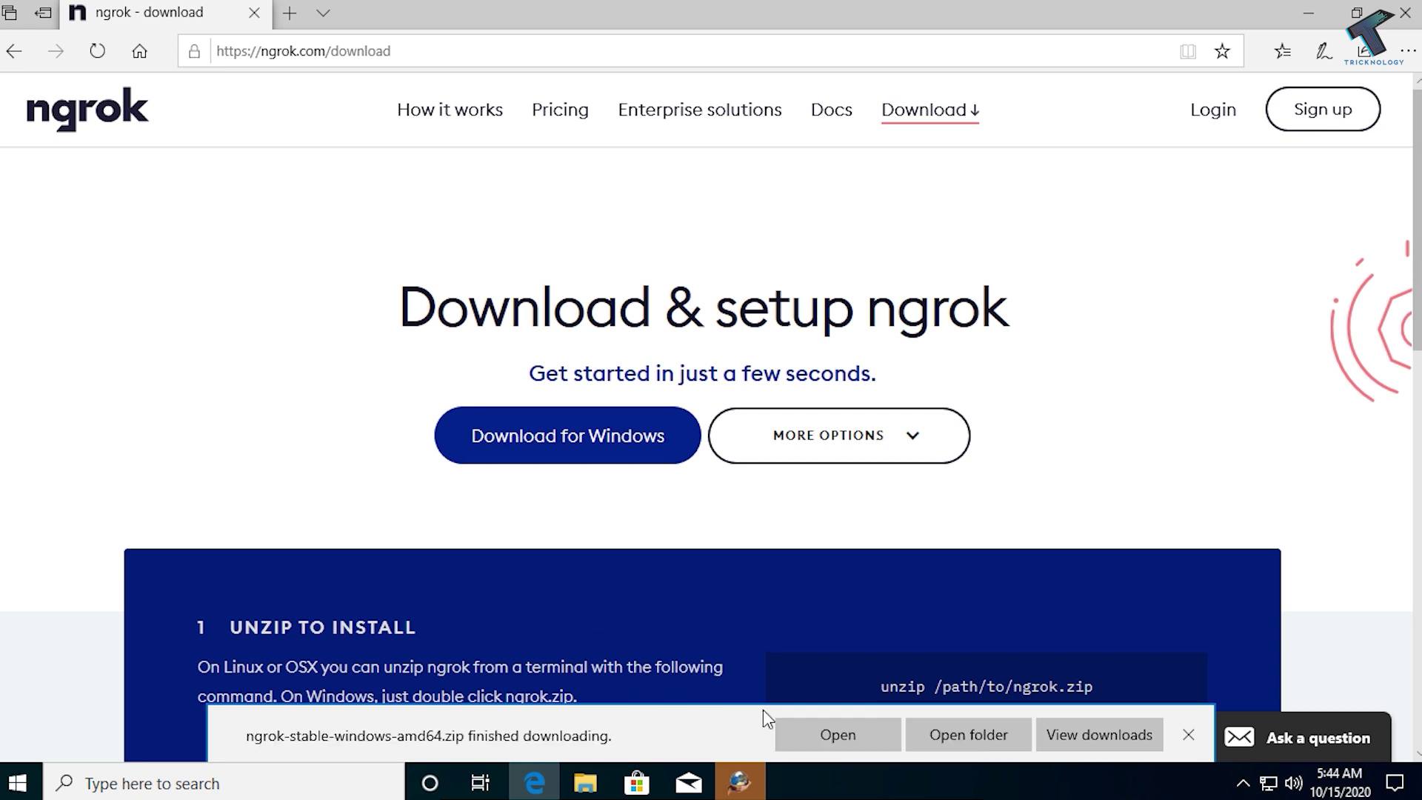
left_click(852, 744)
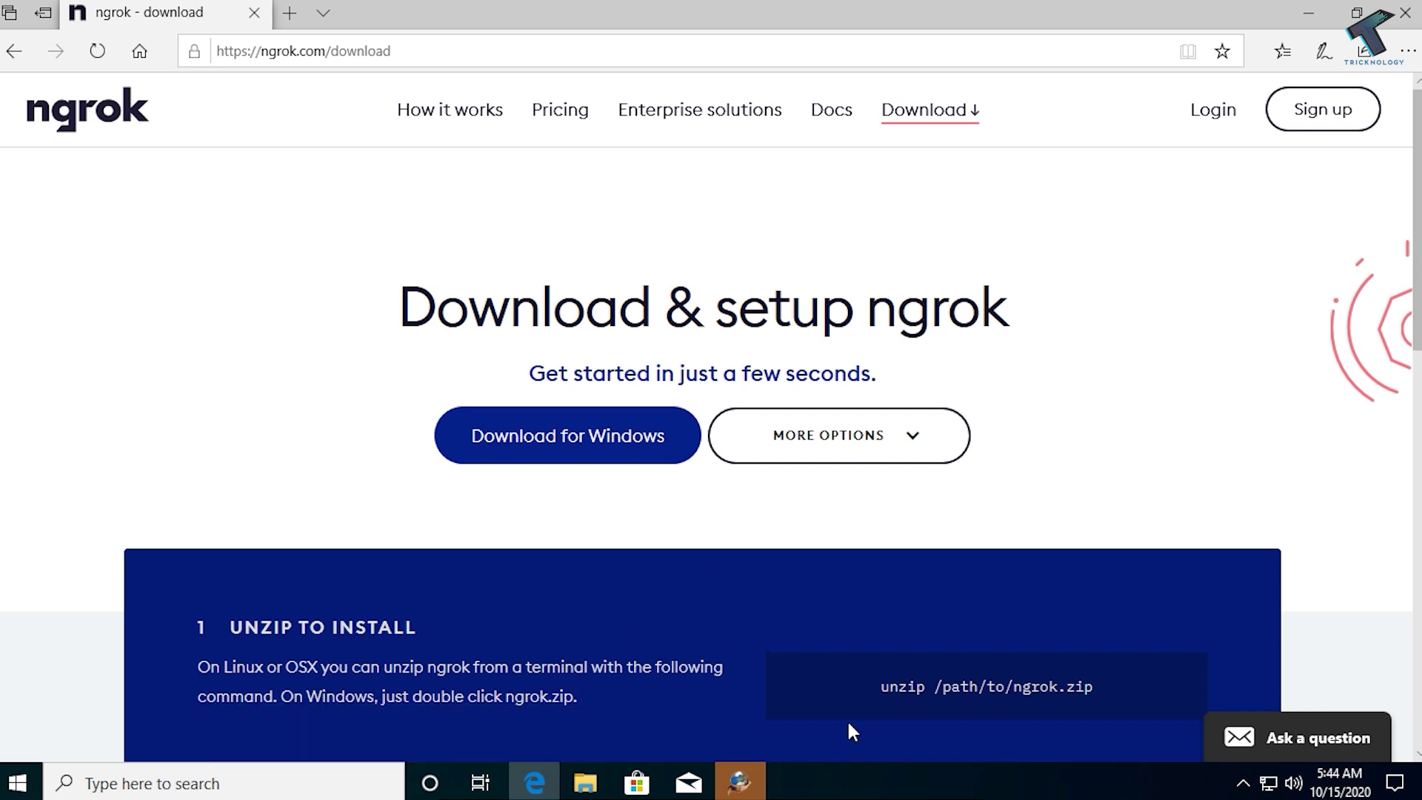
Select ngrok inside the zip and create a new folder named ngrok on the C: drive
left_click(1306, 11)
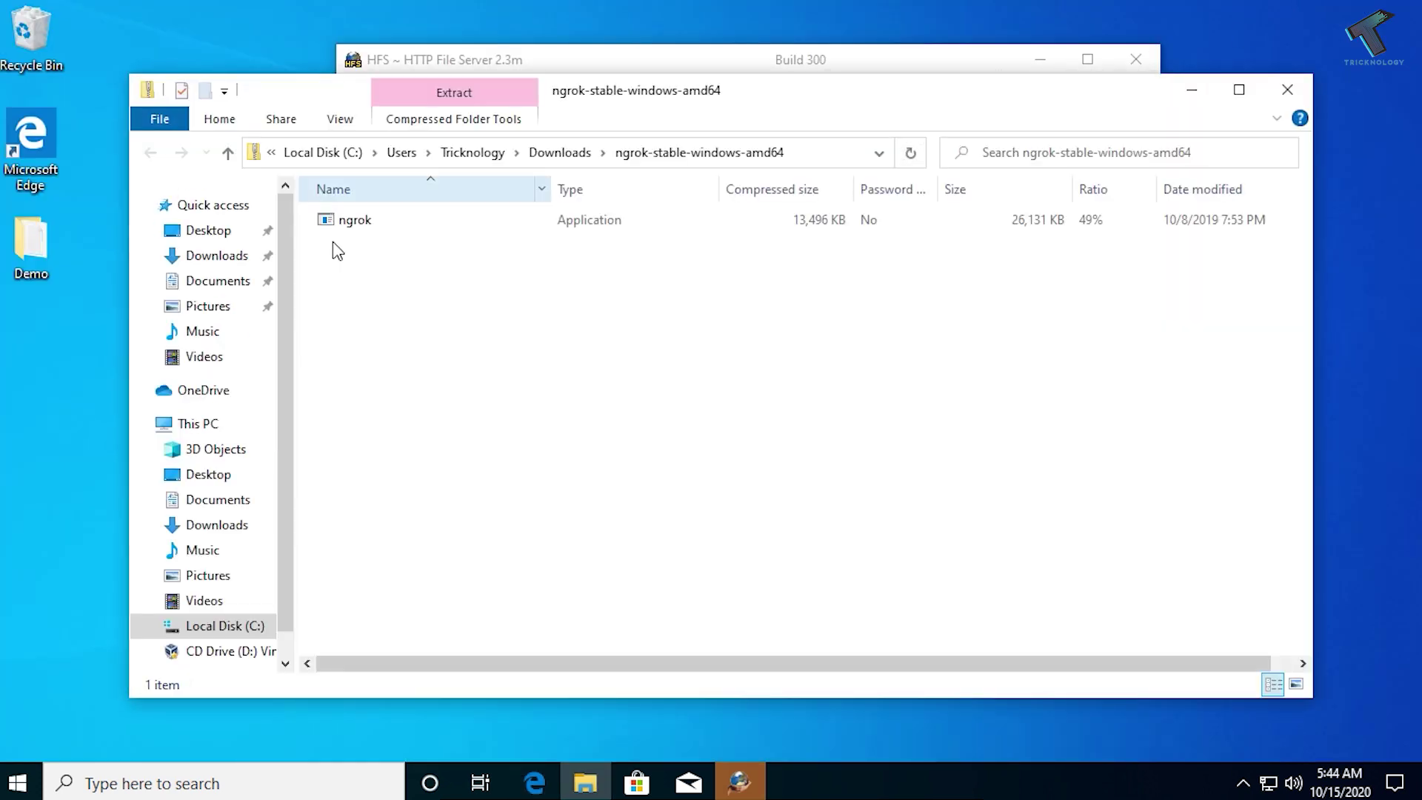
left_click(366, 225)
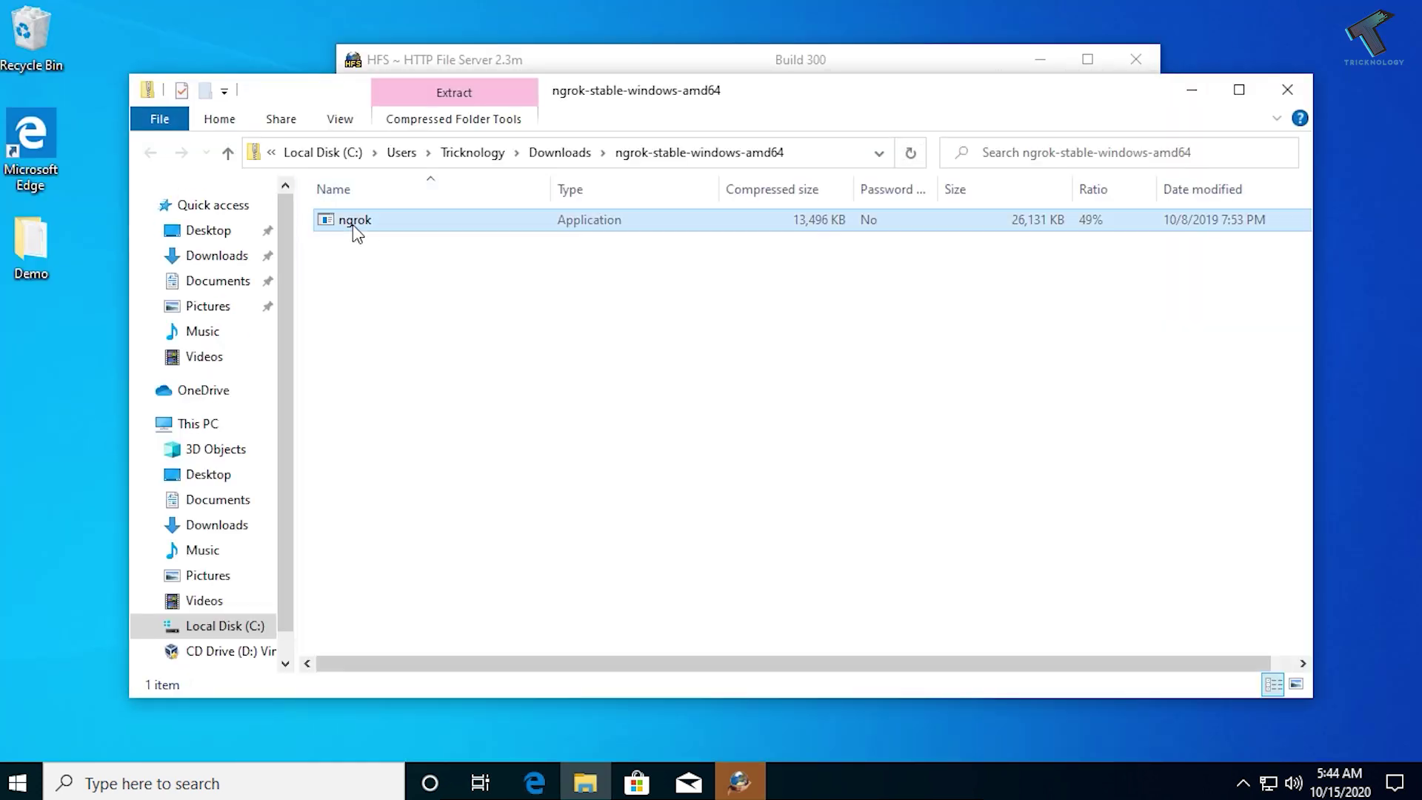
left_click_drag(586, 100, 871, 80)
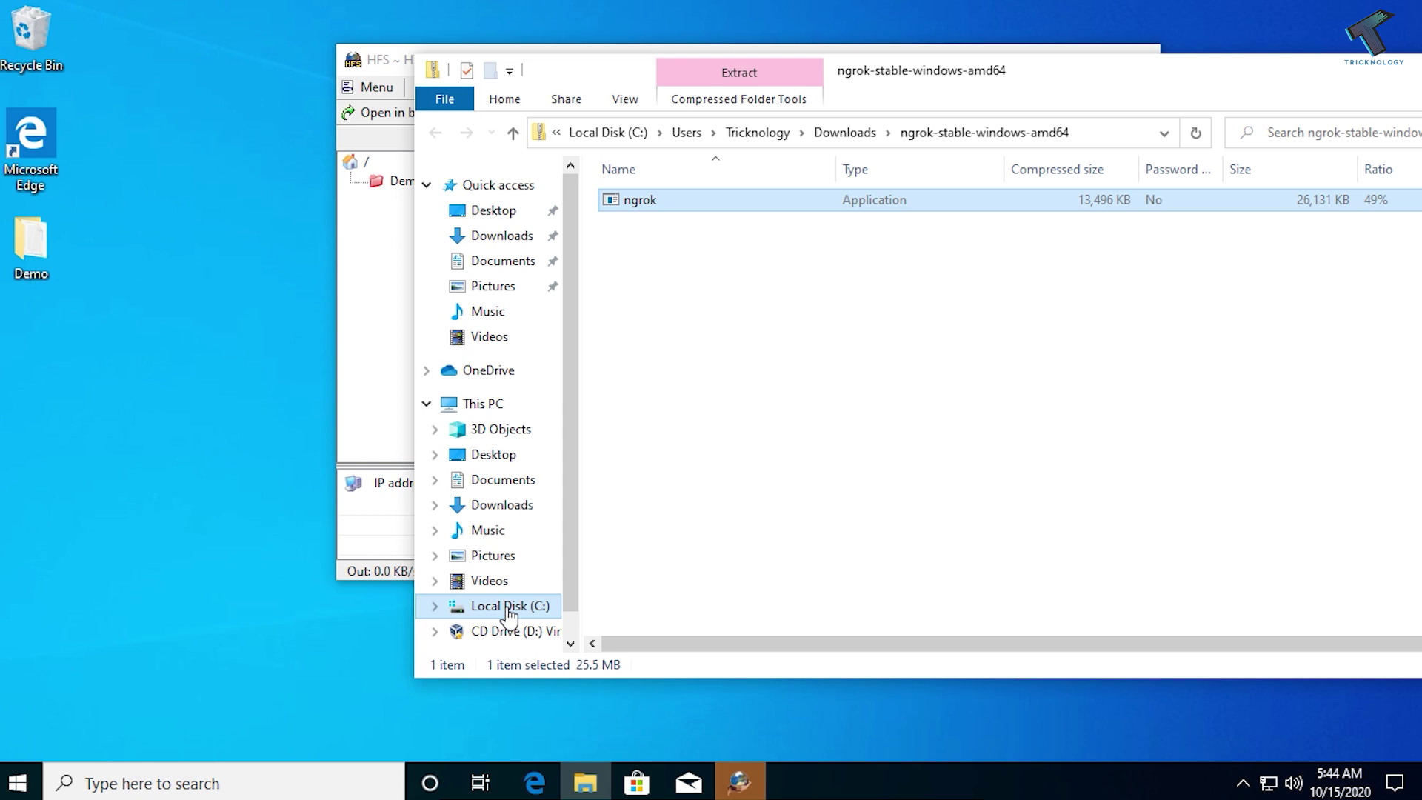
right_click(546, 609)
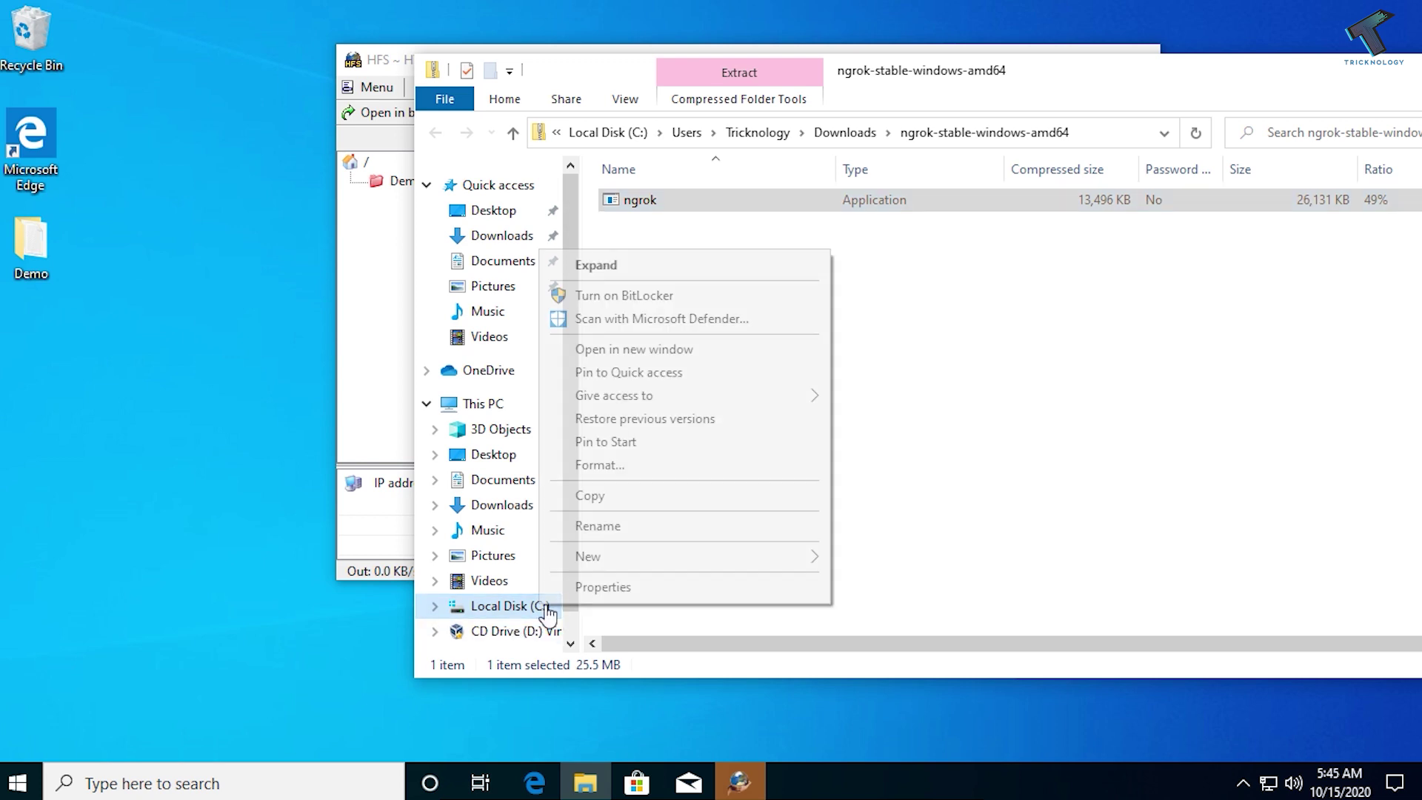
left_click(659, 349)
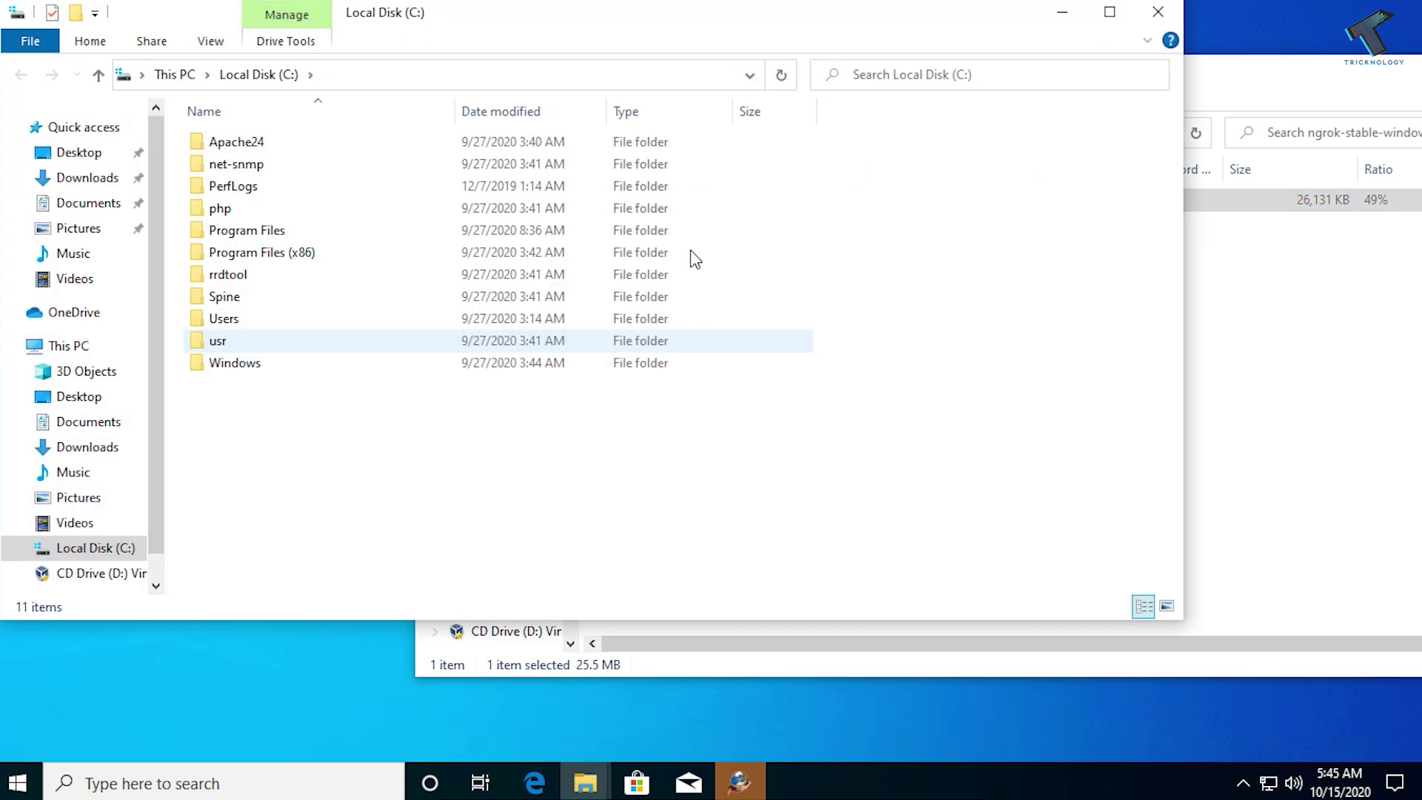
left_click_drag(569, 10, 631, 12)
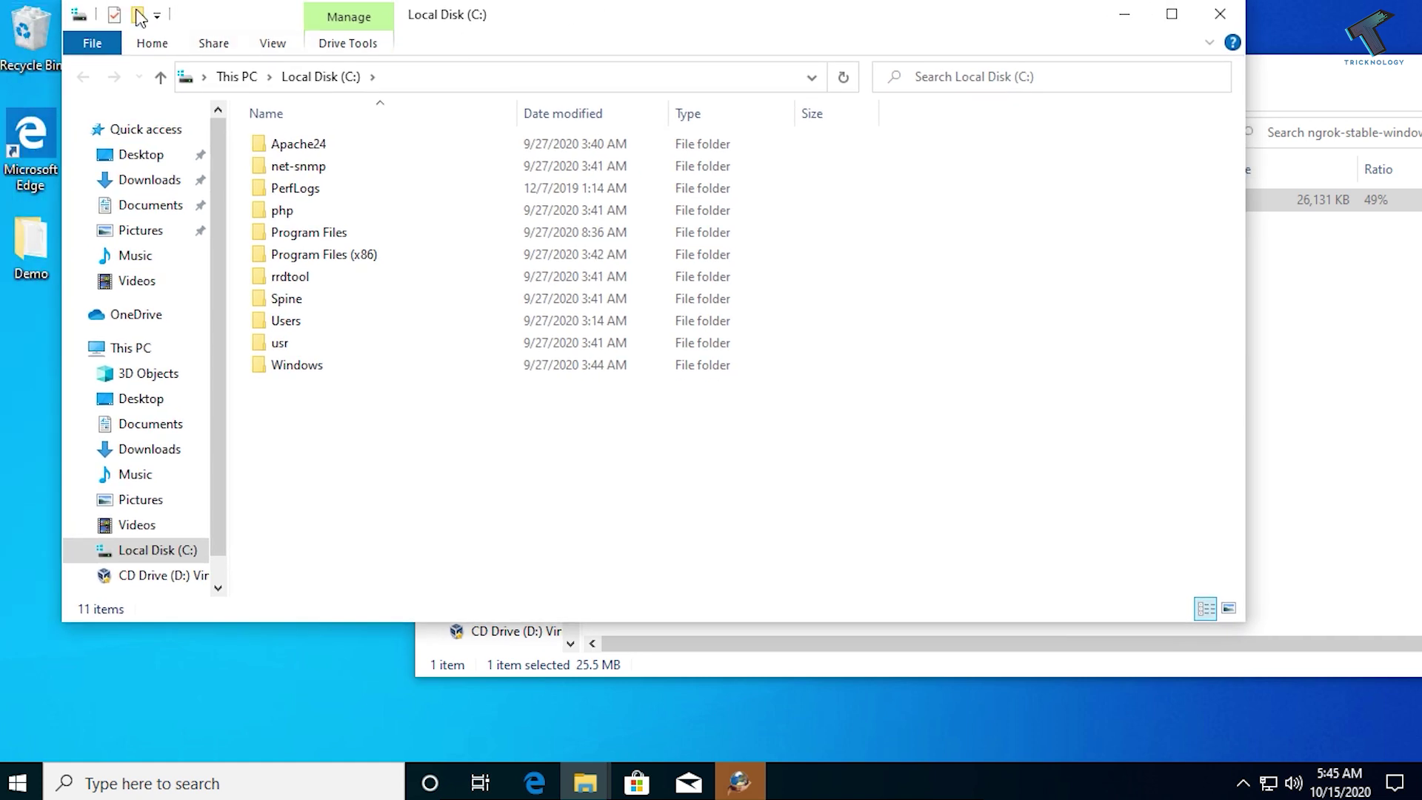
type("ng")
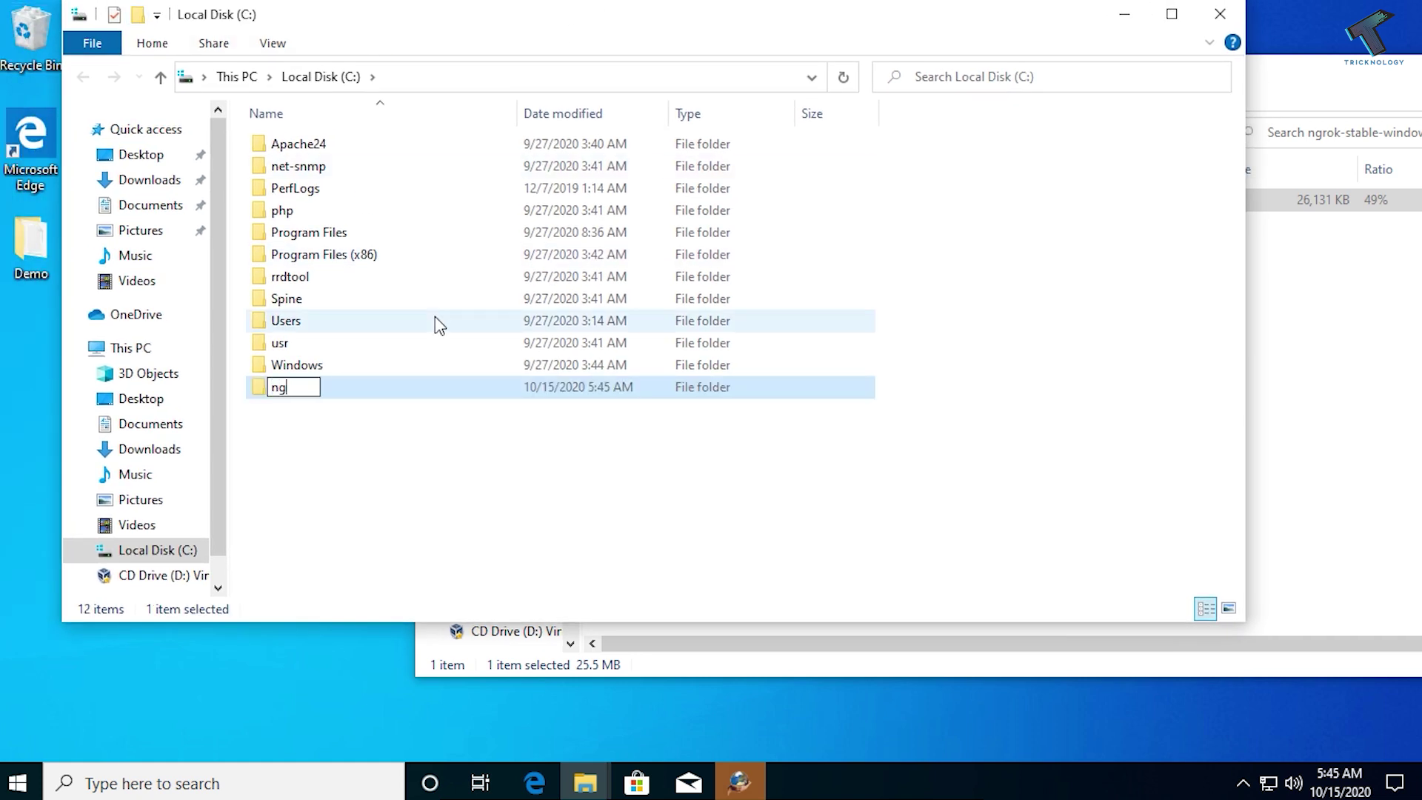
key("Return")
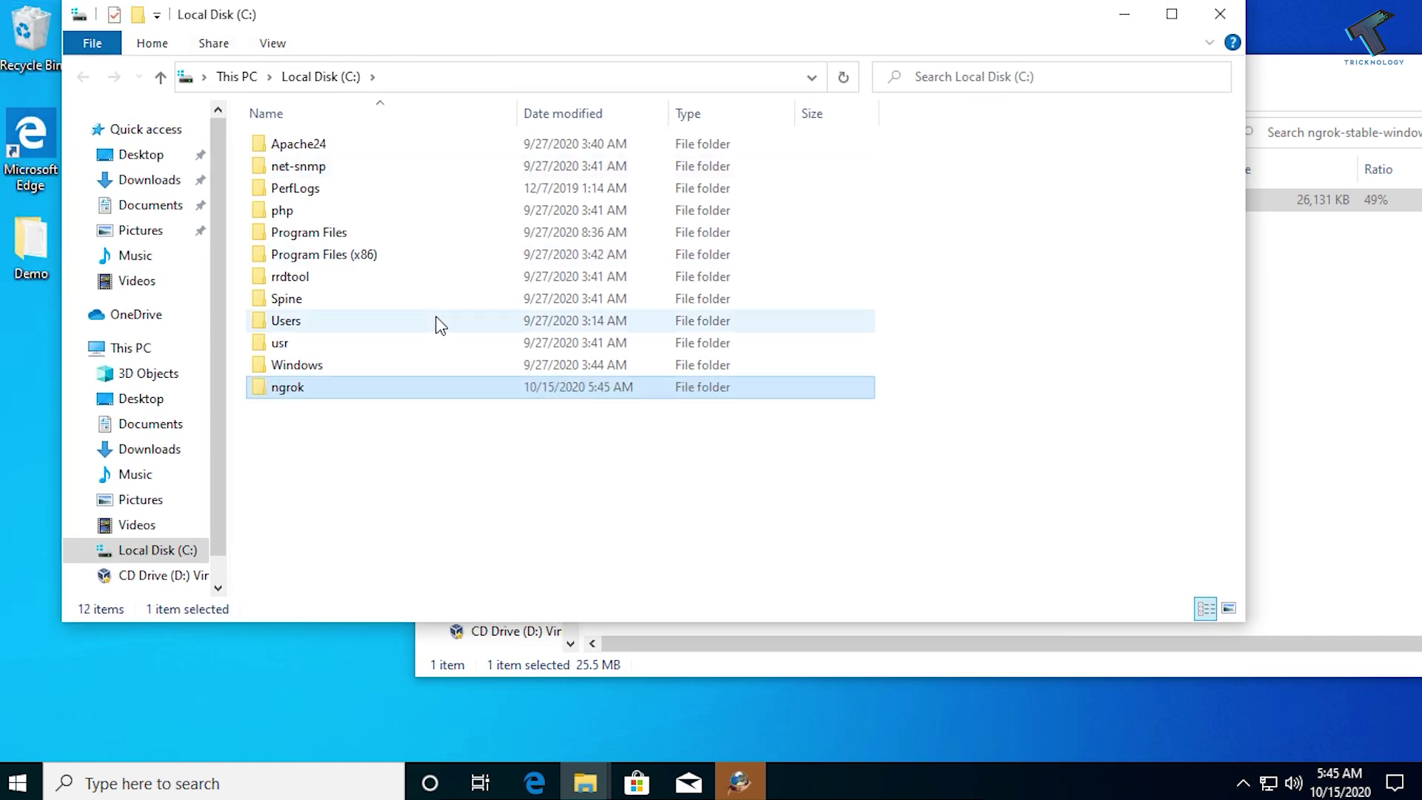
Copy the ngrok application from the zip into C:\ngrok and open that folder
left_click(1289, 326)
left_click_drag(326, 398, 286, 388)
double_click(286, 388)
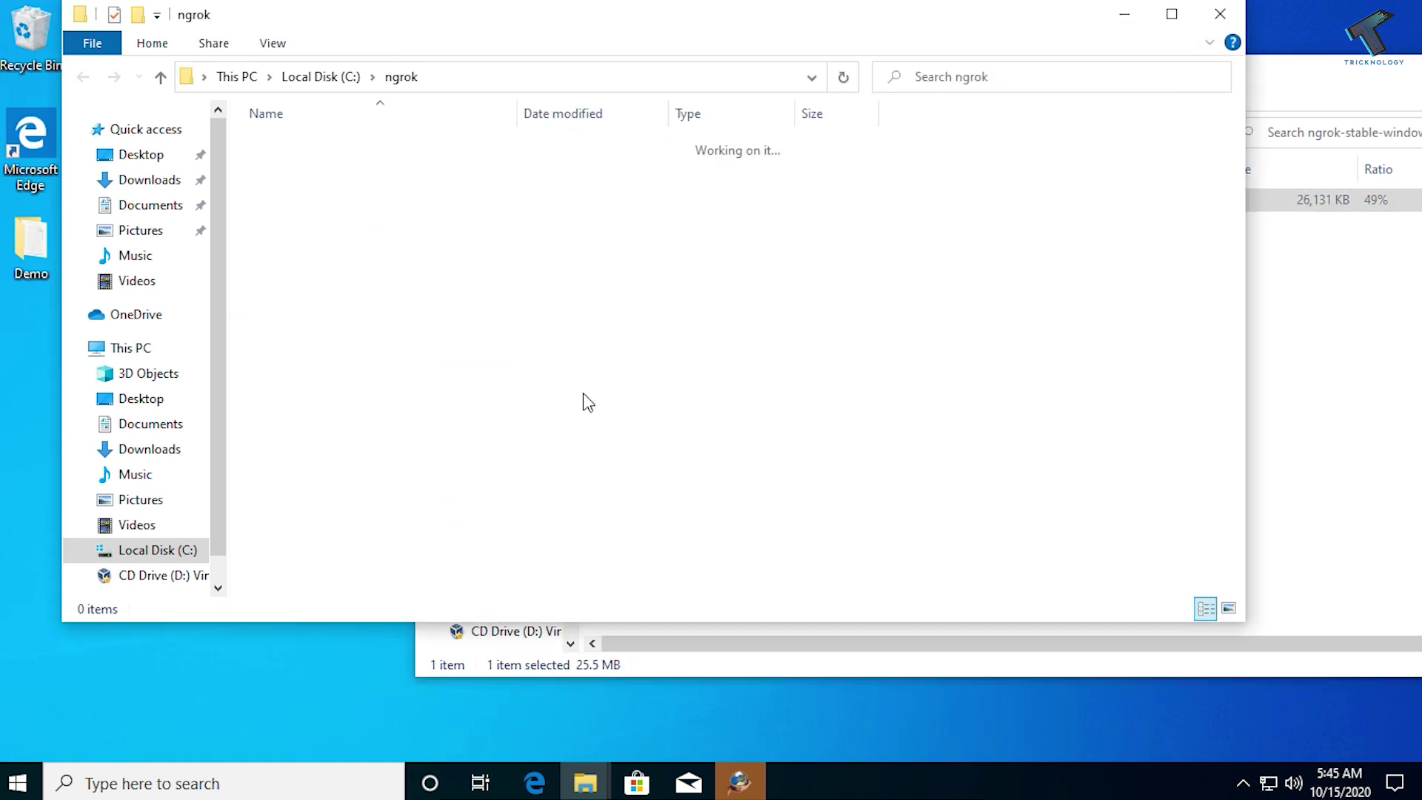
Close the zip archive window and restore the ngrok folder window's size
left_click(1252, 282)
left_click(288, 363)
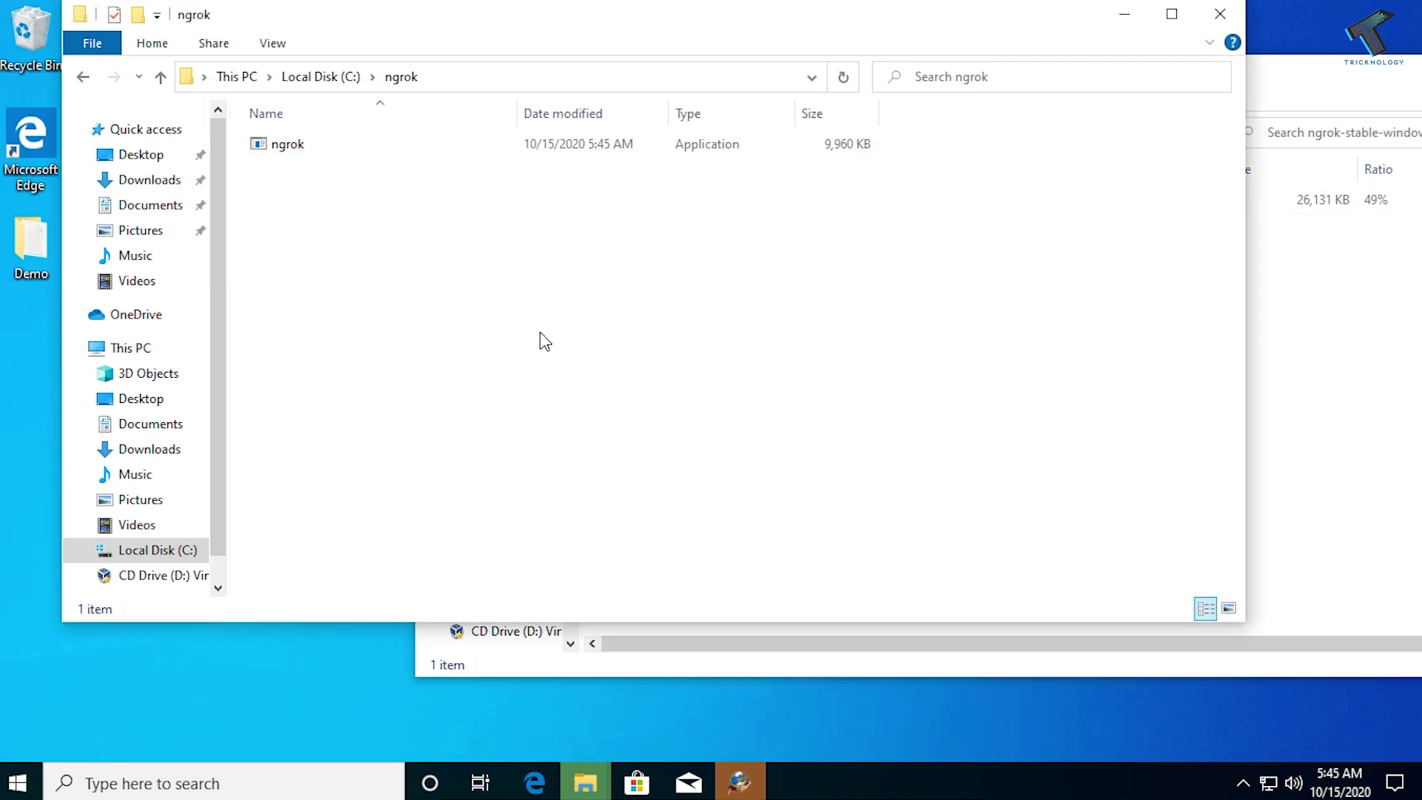
left_click_drag(1328, 89, 905, 49)
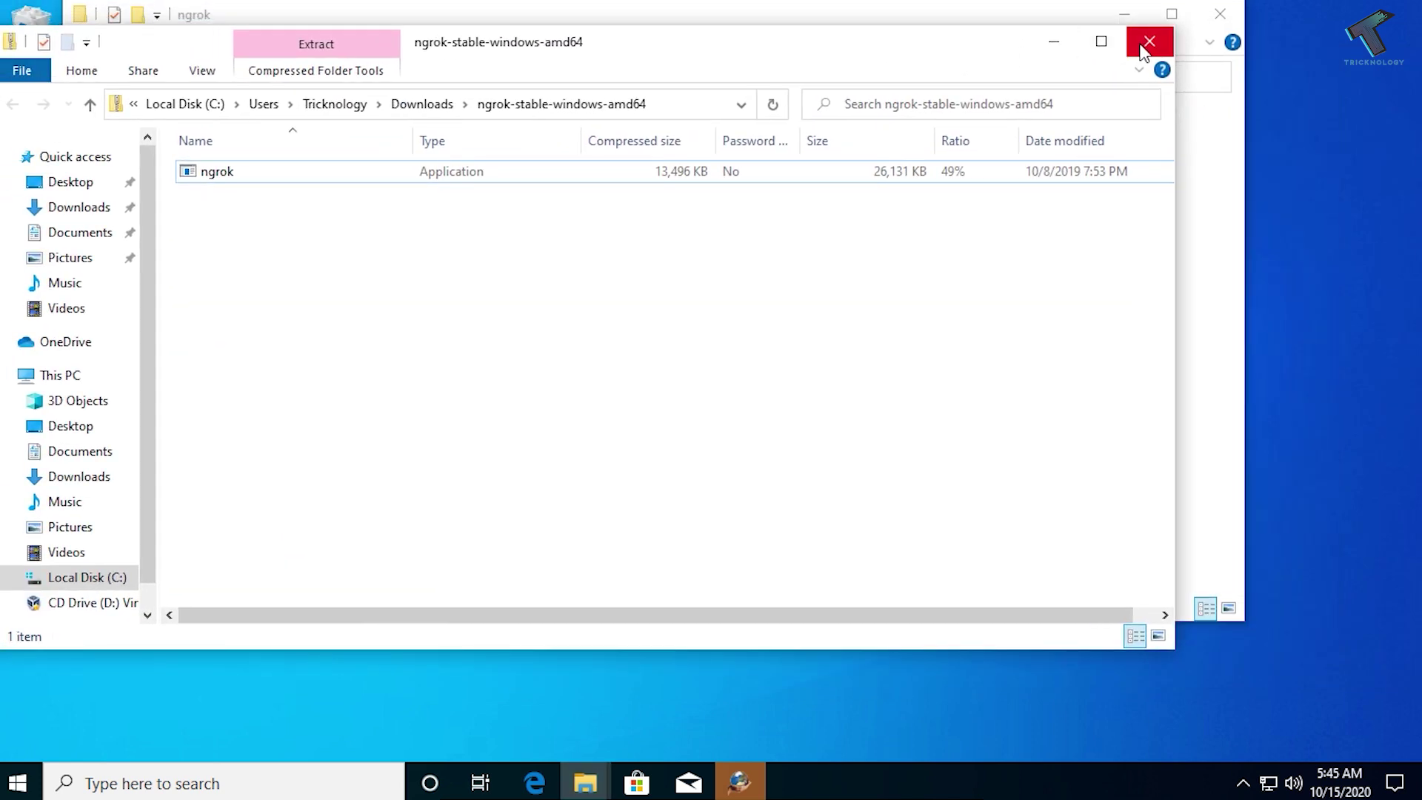
left_click(1150, 42)
left_click_drag(628, 3, 689, 0)
double_click(690, 1)
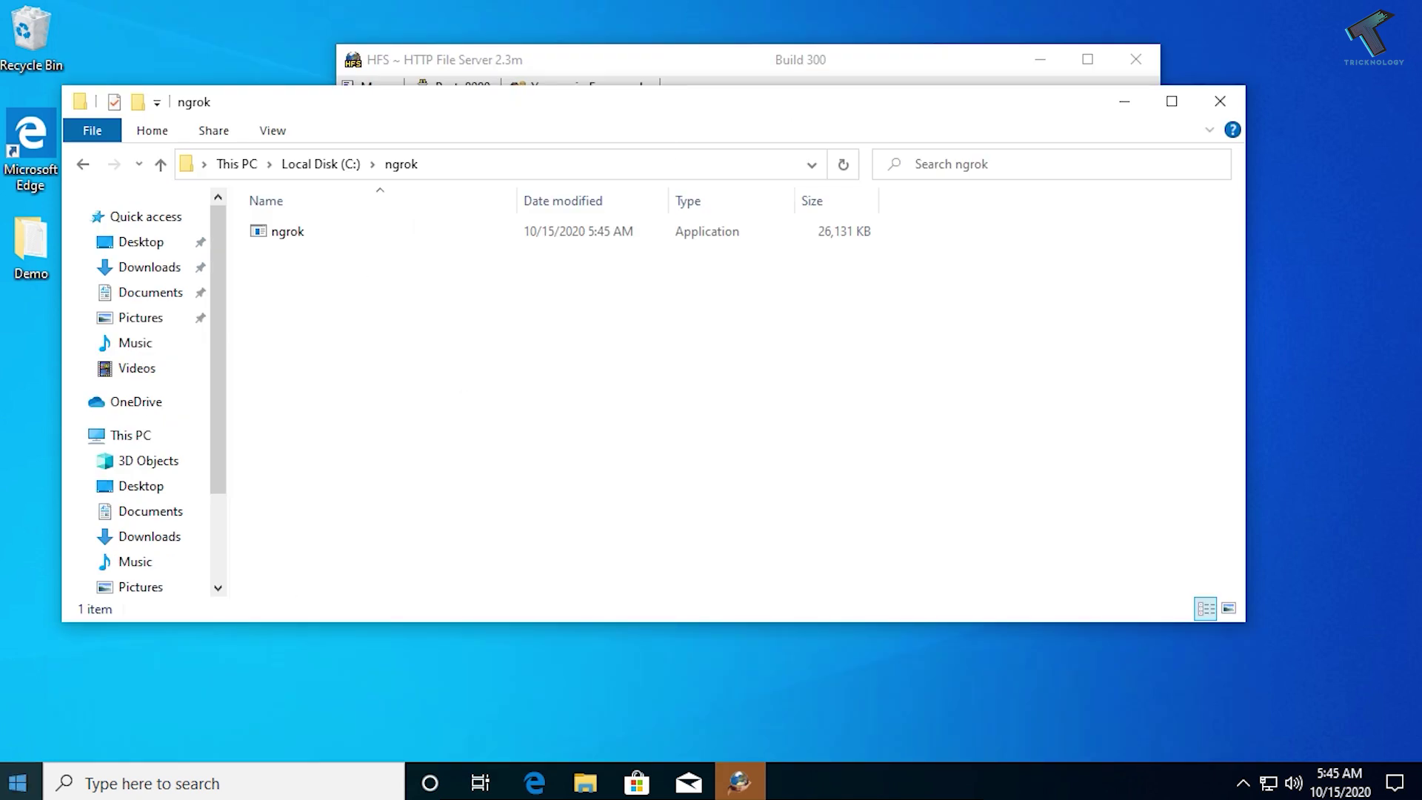
left_click(18, 781)
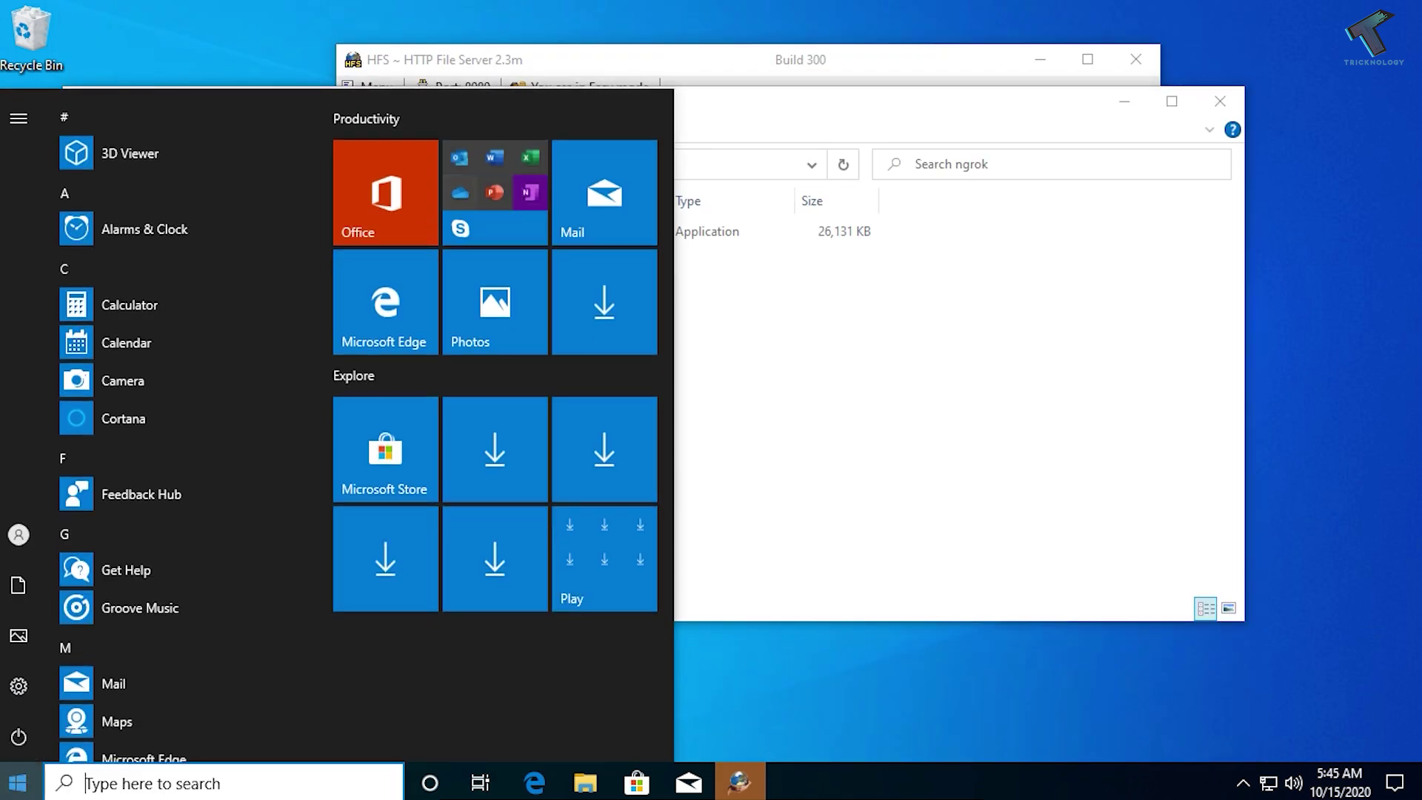
Search the Start menu for powershell and launch Windows PowerShell (x86), then shrink its window
type("powershell")
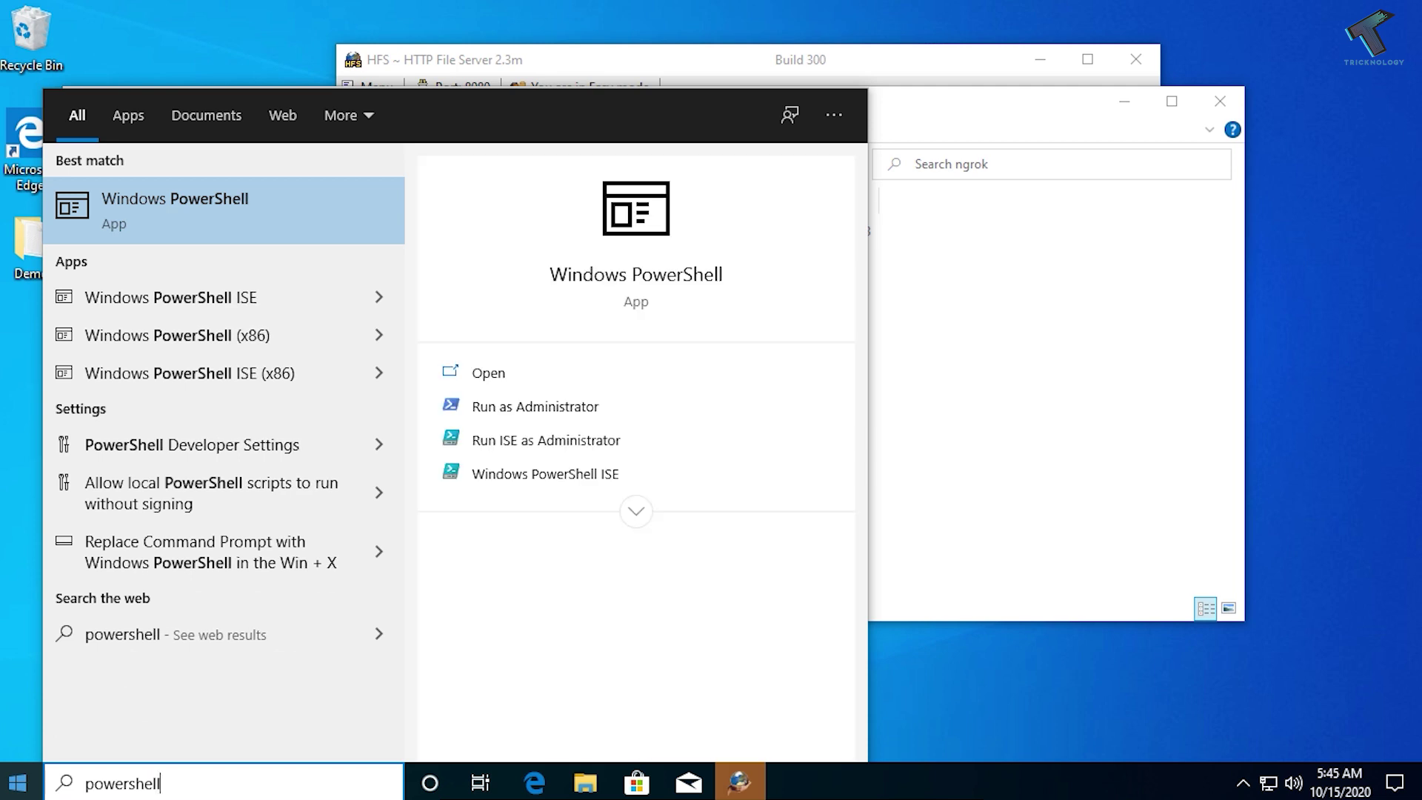
left_click(188, 325)
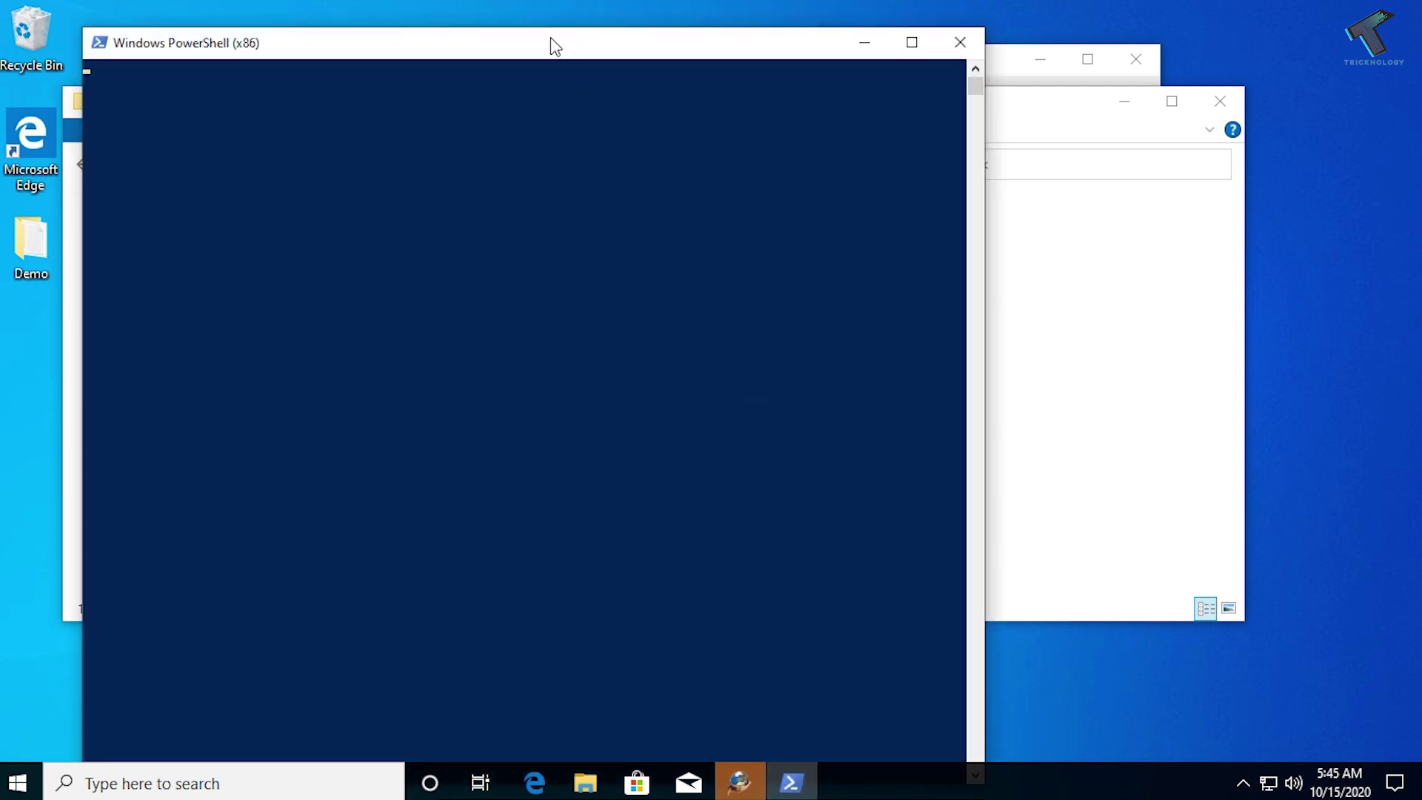
left_click_drag(554, 29, 1013, 144)
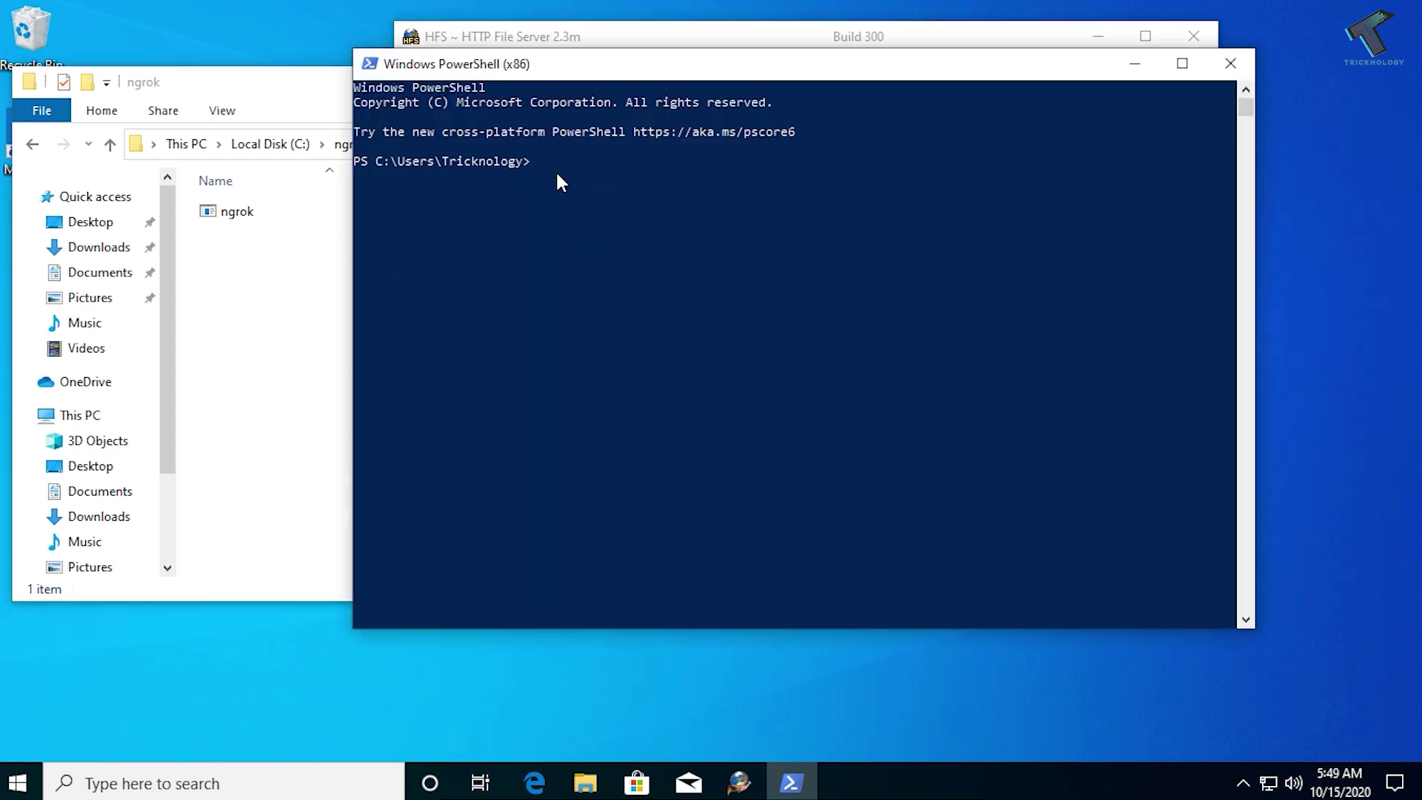
Check the folder path C:\ngrok, then cd up twice and into .\ngrok in PowerShell
left_click(289, 209)
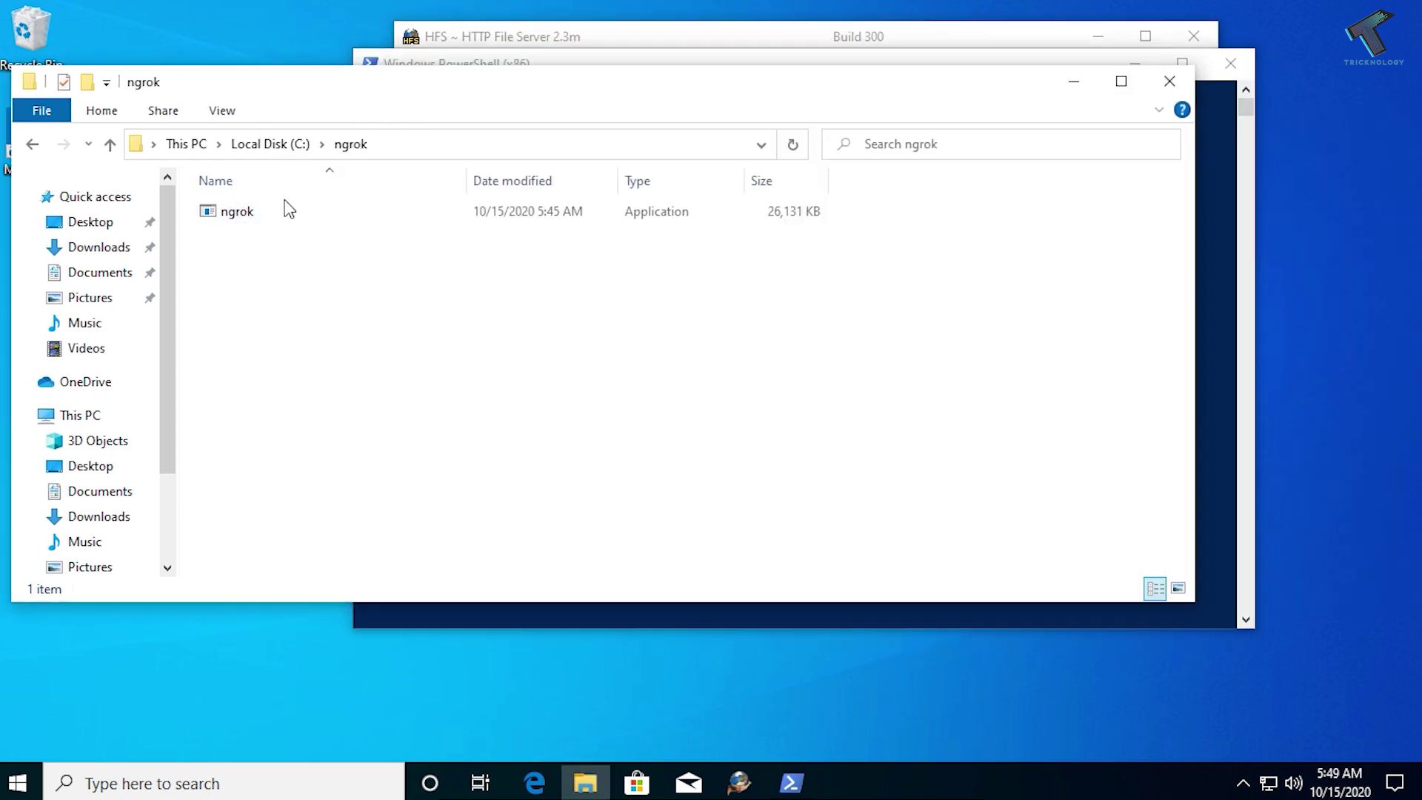
left_click(447, 152)
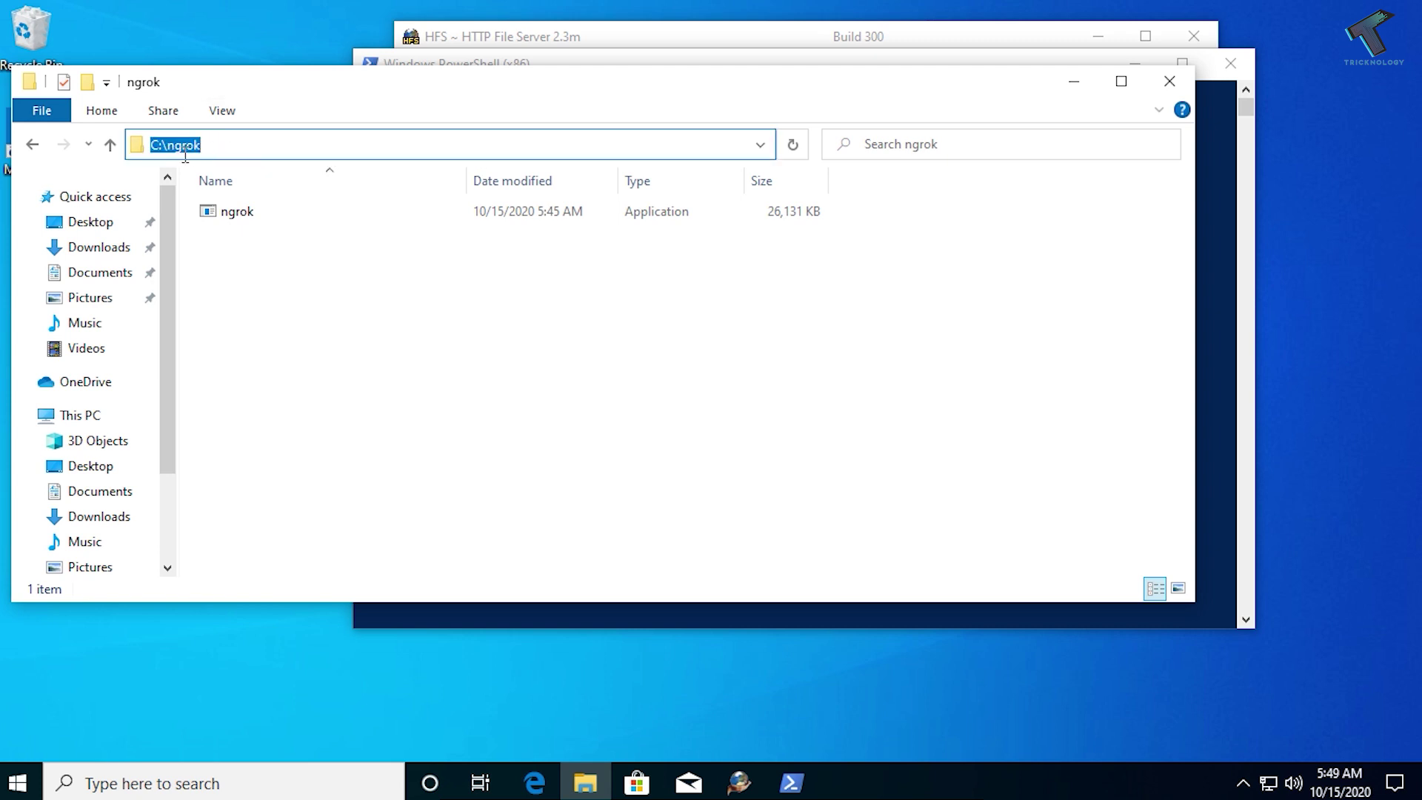
left_click(598, 62)
left_click(586, 147)
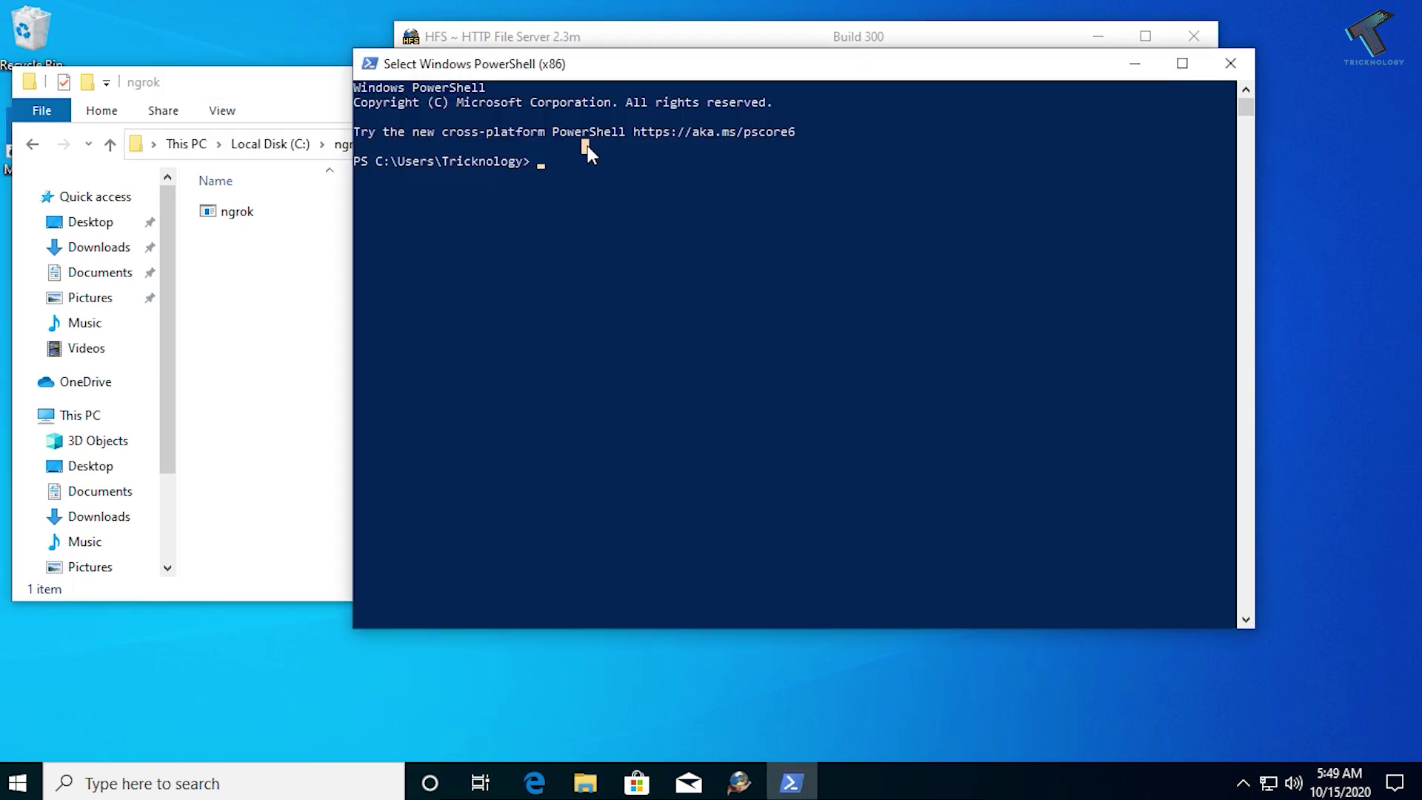
type("cd ..")
key("Return")
type("cd ..")
key("Return")
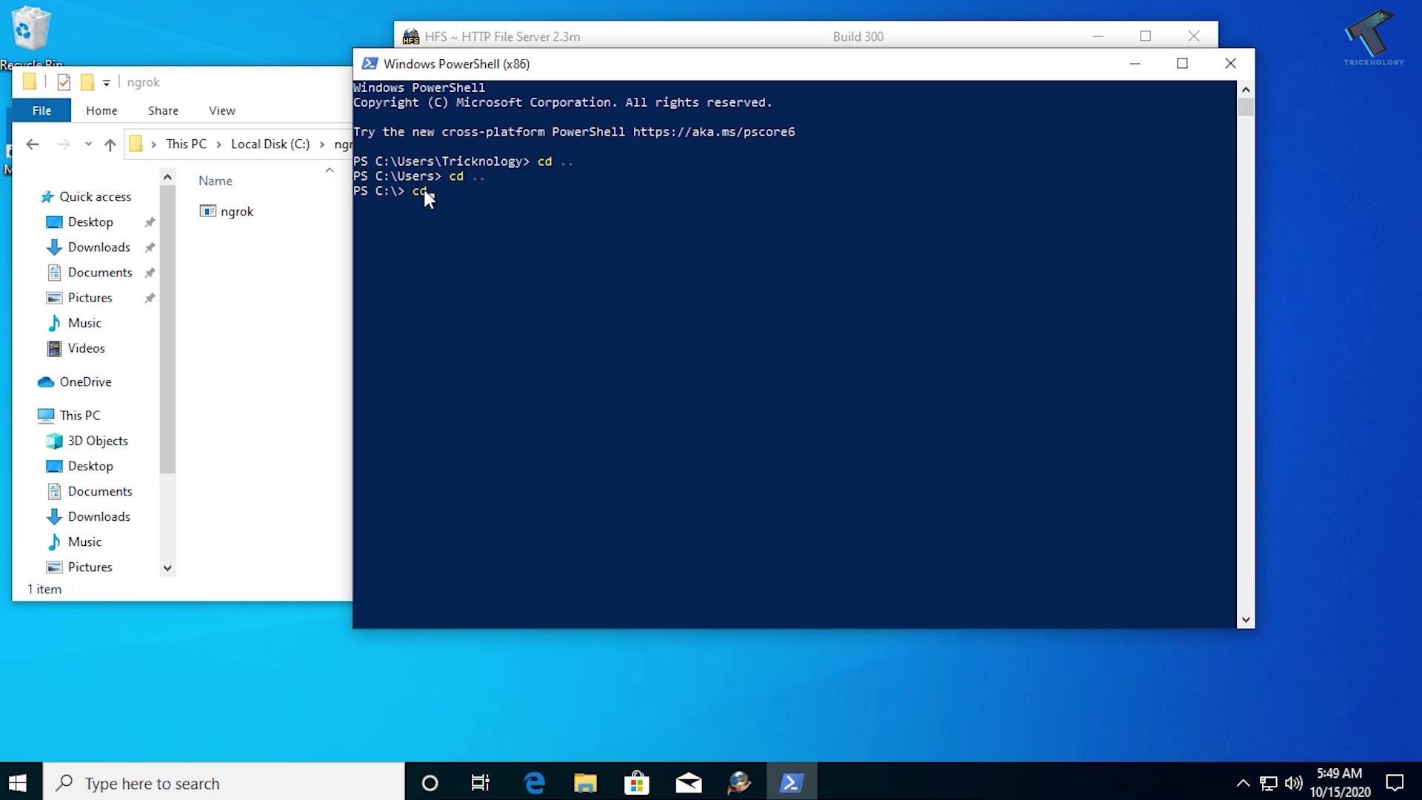
type("cd .\\ngr")
key("Tab")
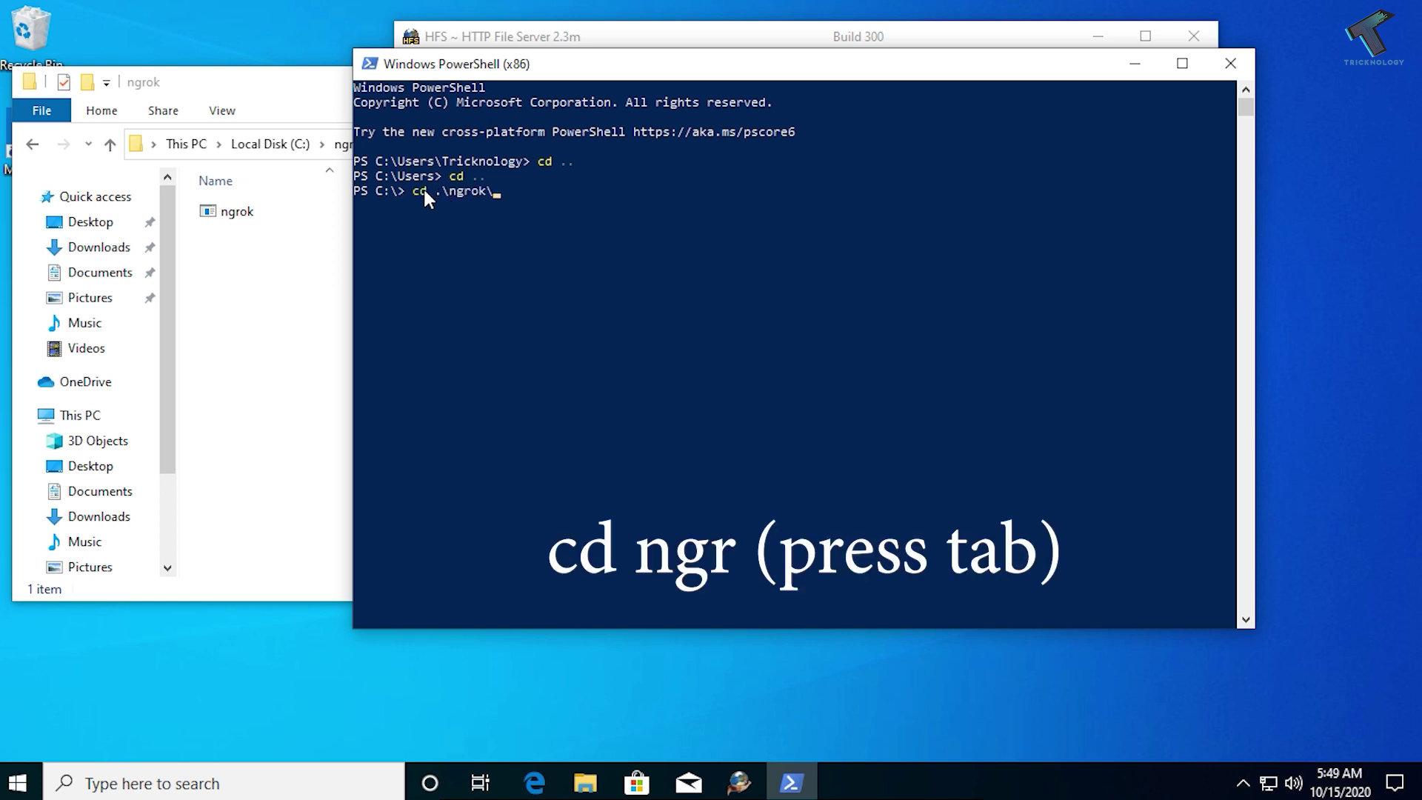
key("Return")
List C:\ngrok with ls, confirming ngrok.exe (26757632 bytes) is present
left_click_drag(379, 205, 454, 197)
left_click(453, 206)
type("ls")
key("Return")
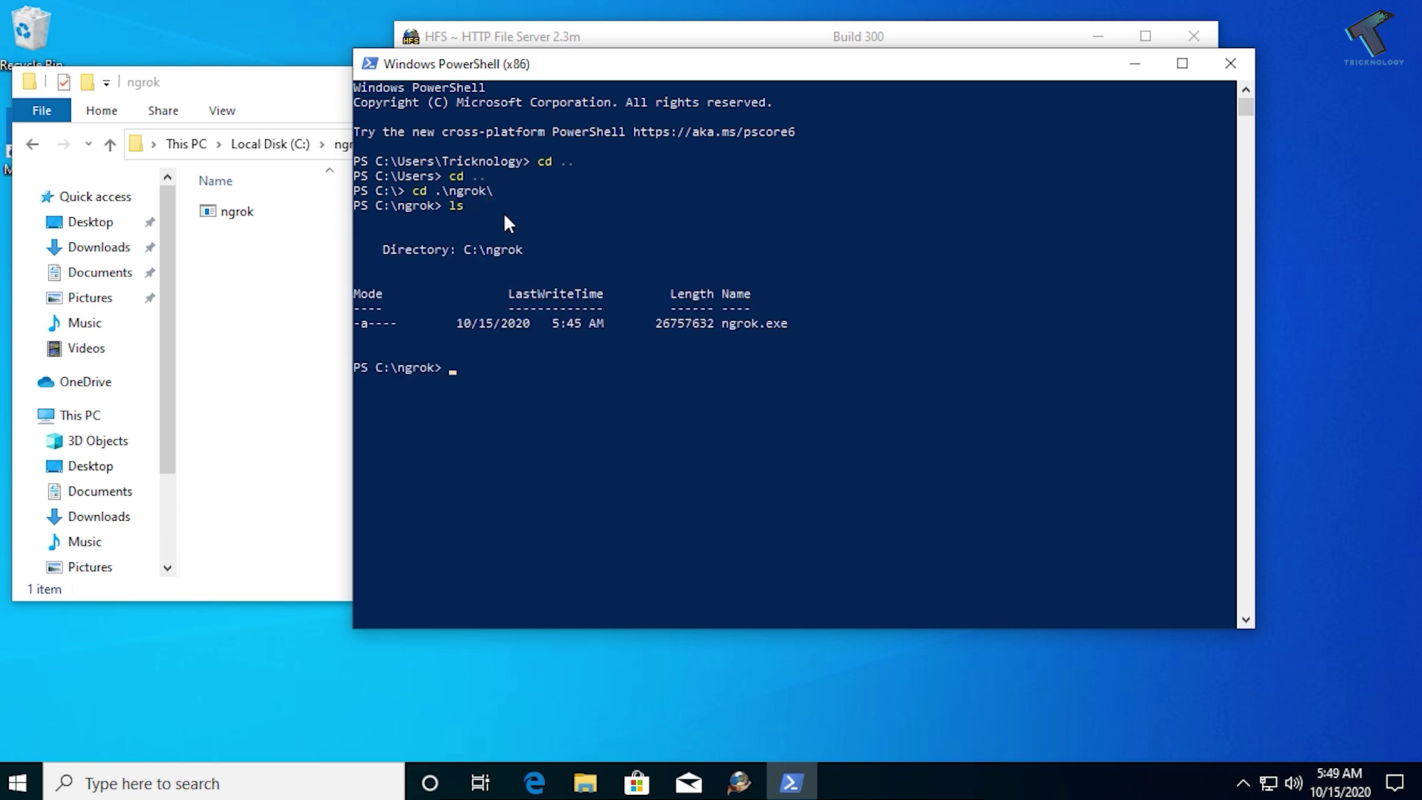
left_click_drag(814, 323, 355, 326)
left_click(239, 214)
left_click(1216, 372)
left_click(836, 441)
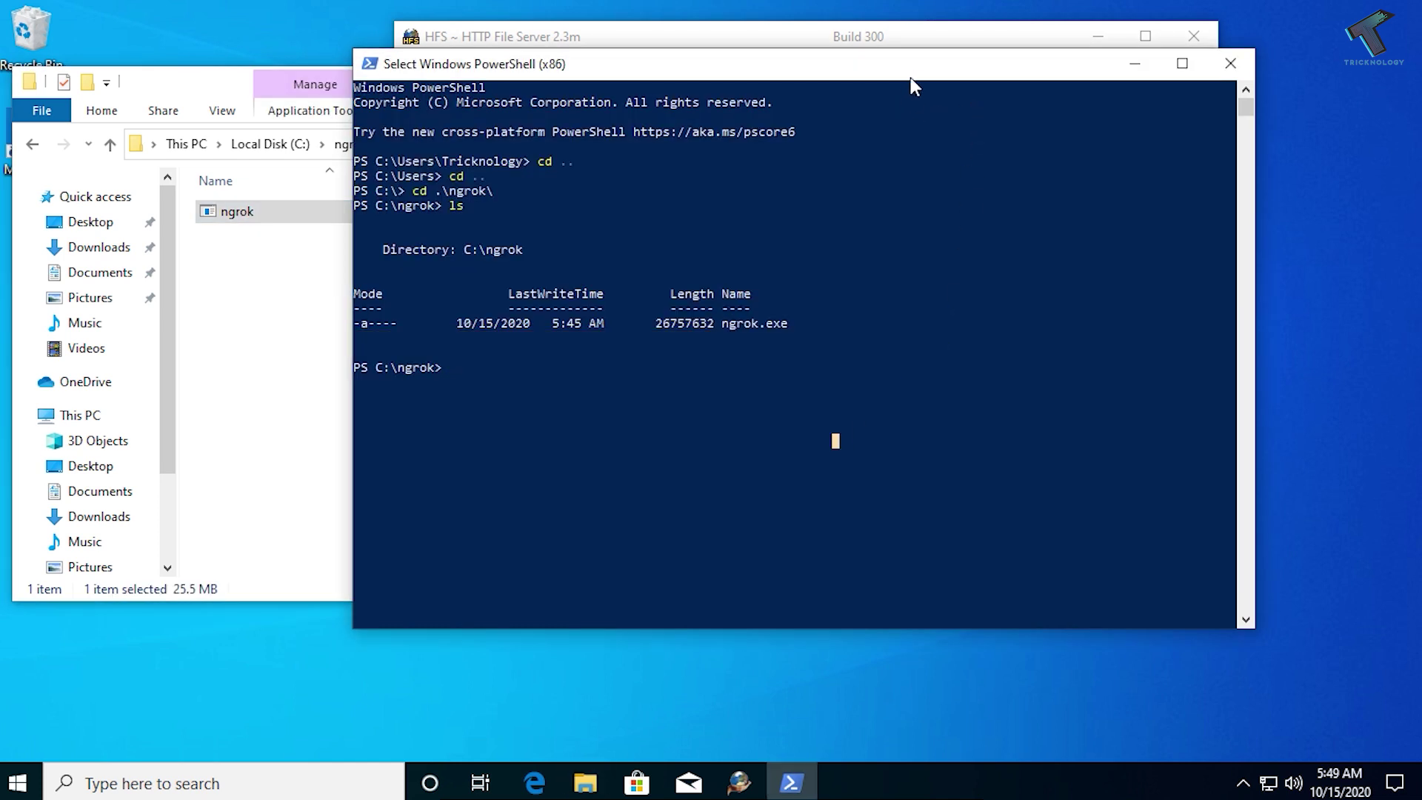
left_click_drag(917, 73, 901, 129)
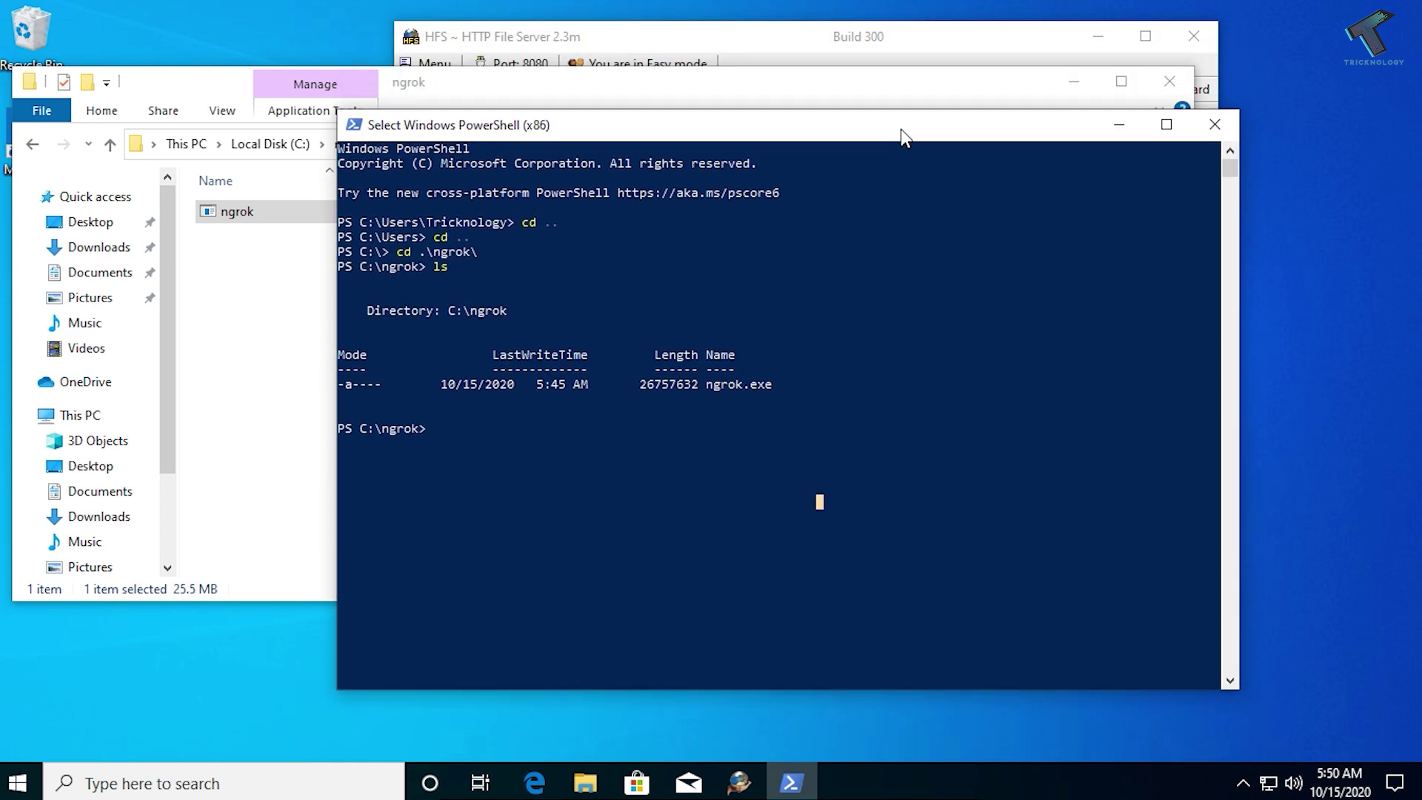
Run ./ngrok.exe http 8080 after confirming in HFS that it serves on port 8080
key("Escape")
type("./ngrok.exe http 8080")
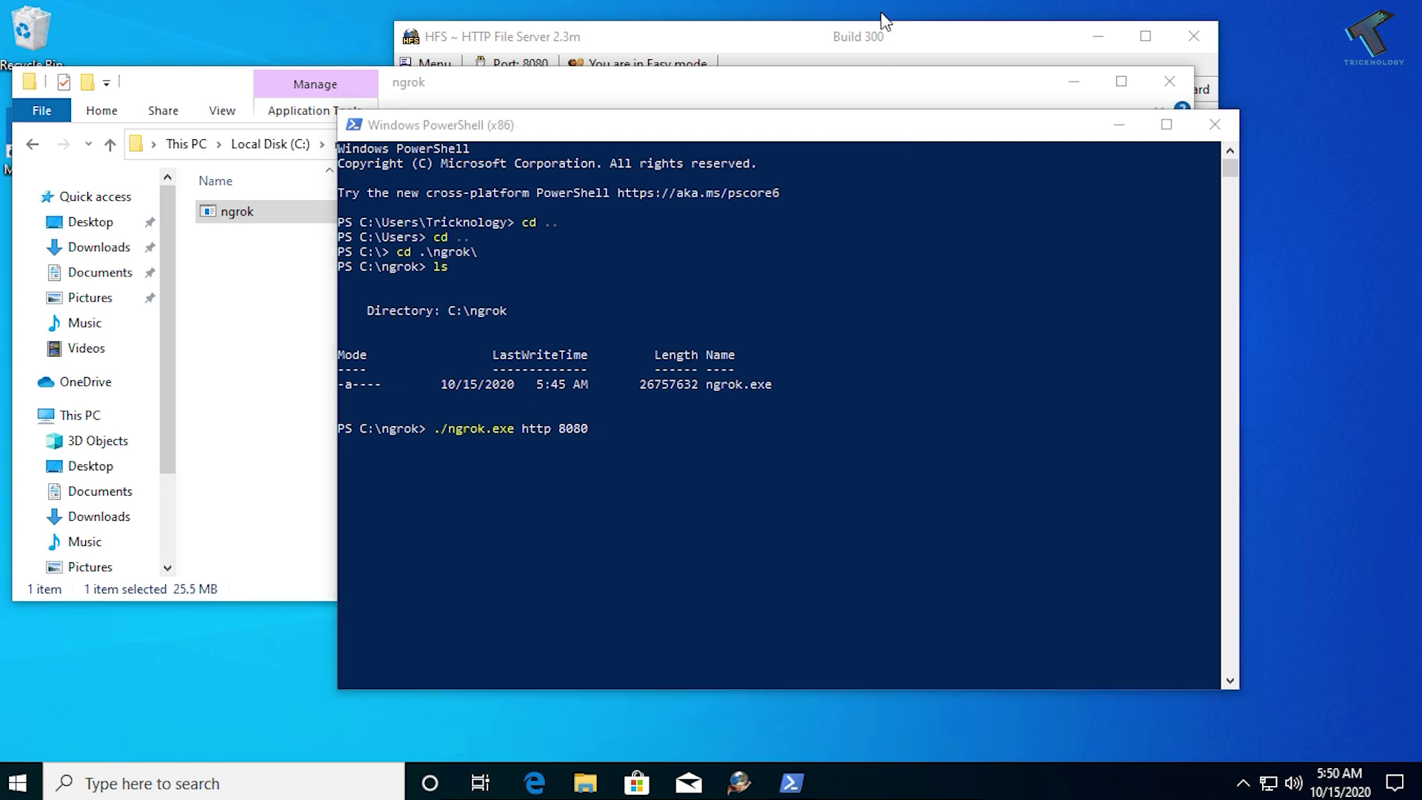
left_click(836, 34)
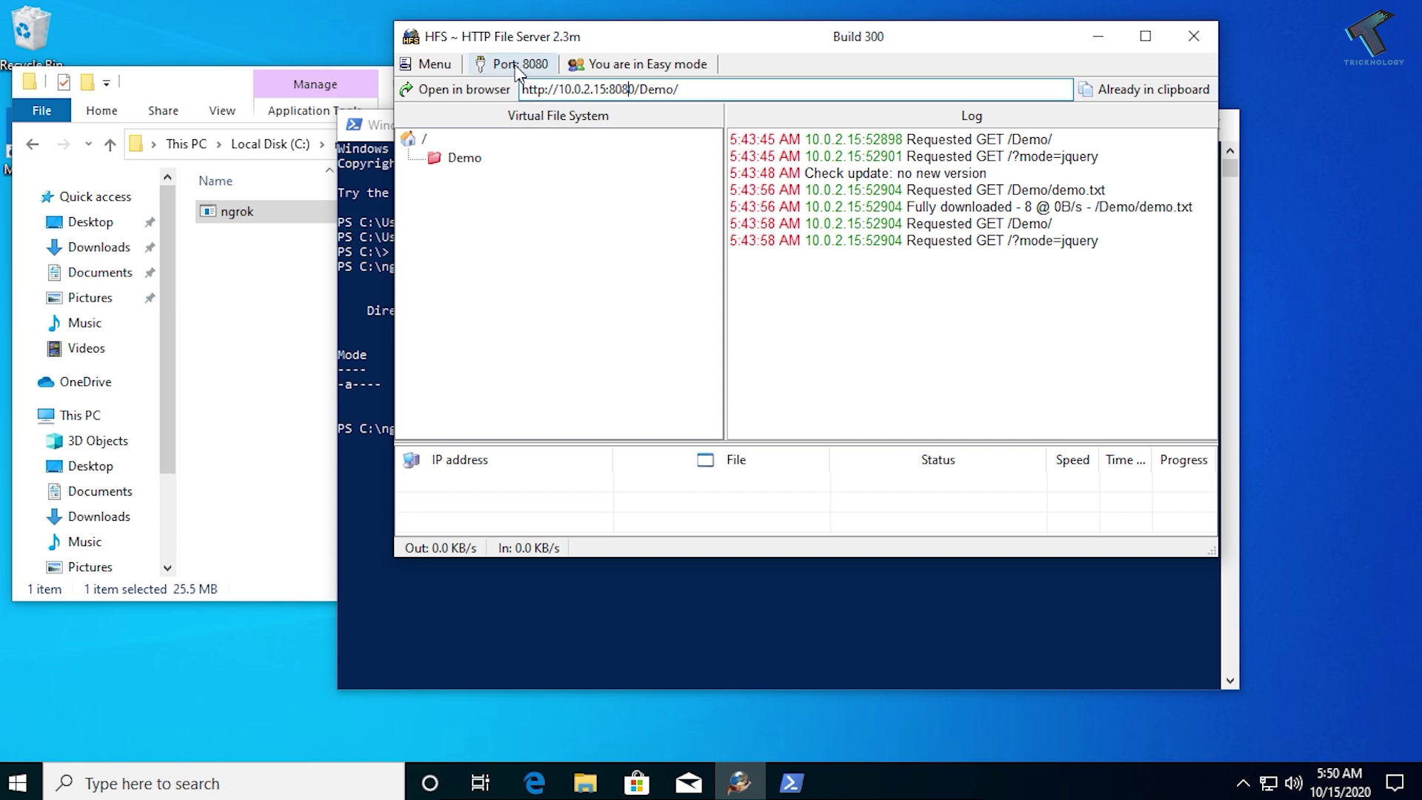
left_click(578, 619)
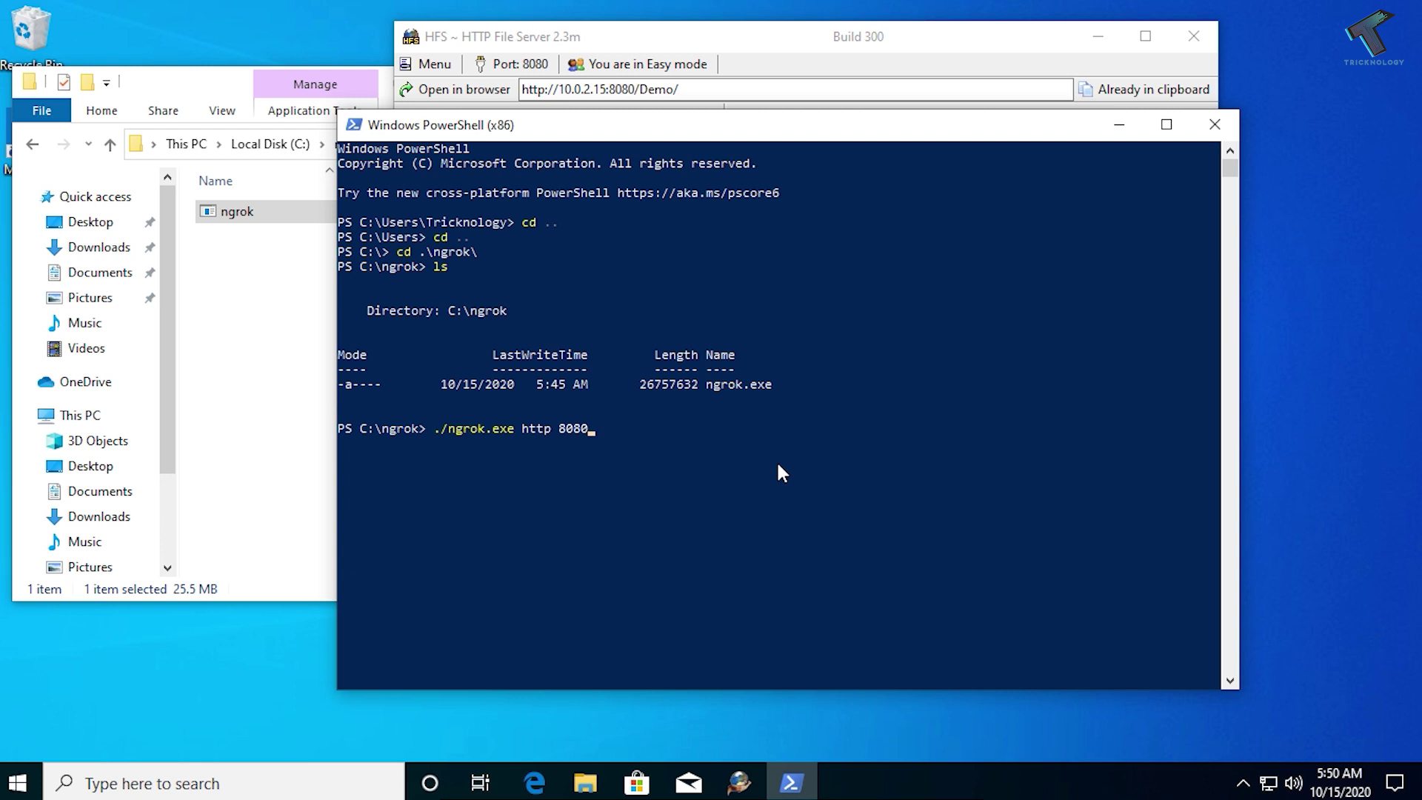
key("Return")
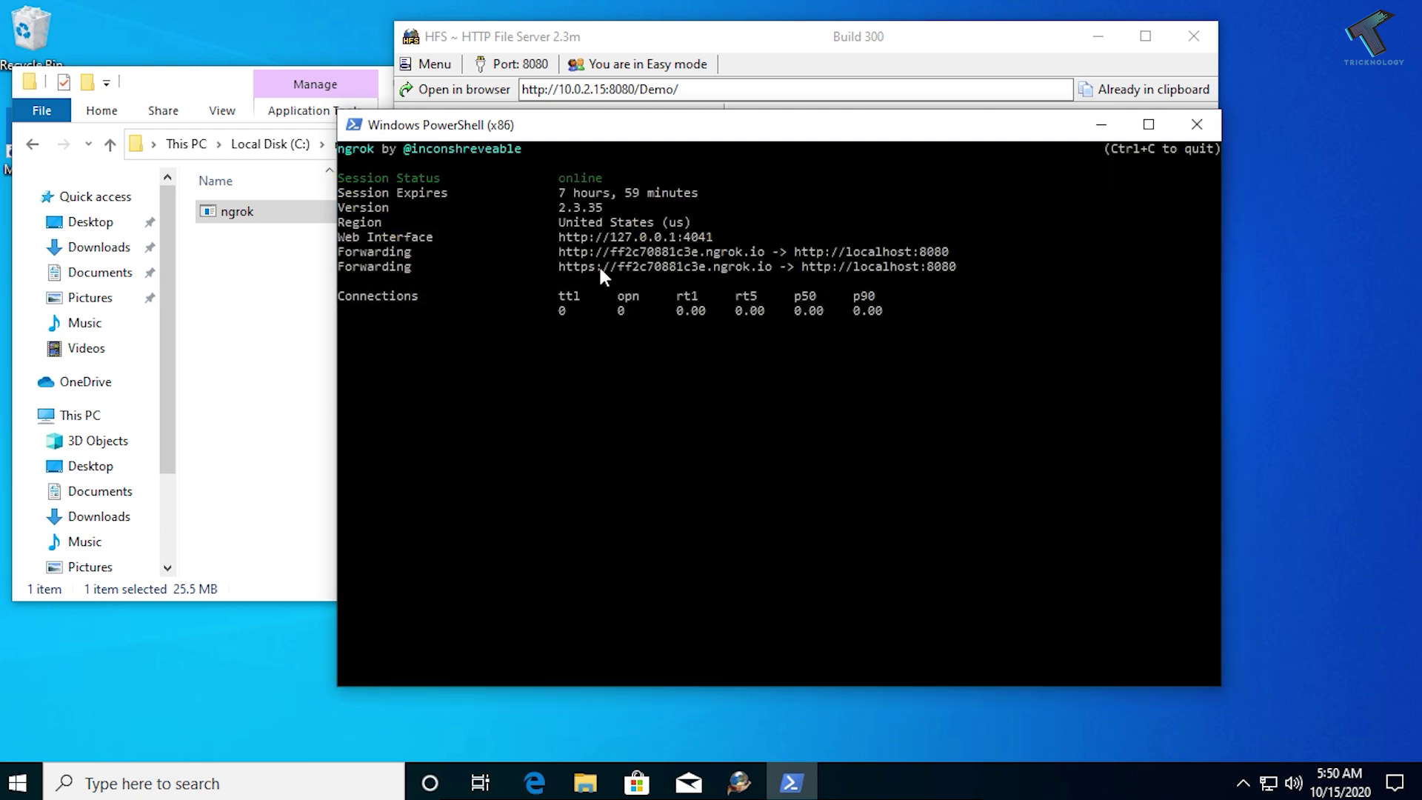
Select the public http ngrok.io Forwarding URL pointing to localhost:8080 in ngrok's status screen
left_click_drag(561, 253, 763, 252)
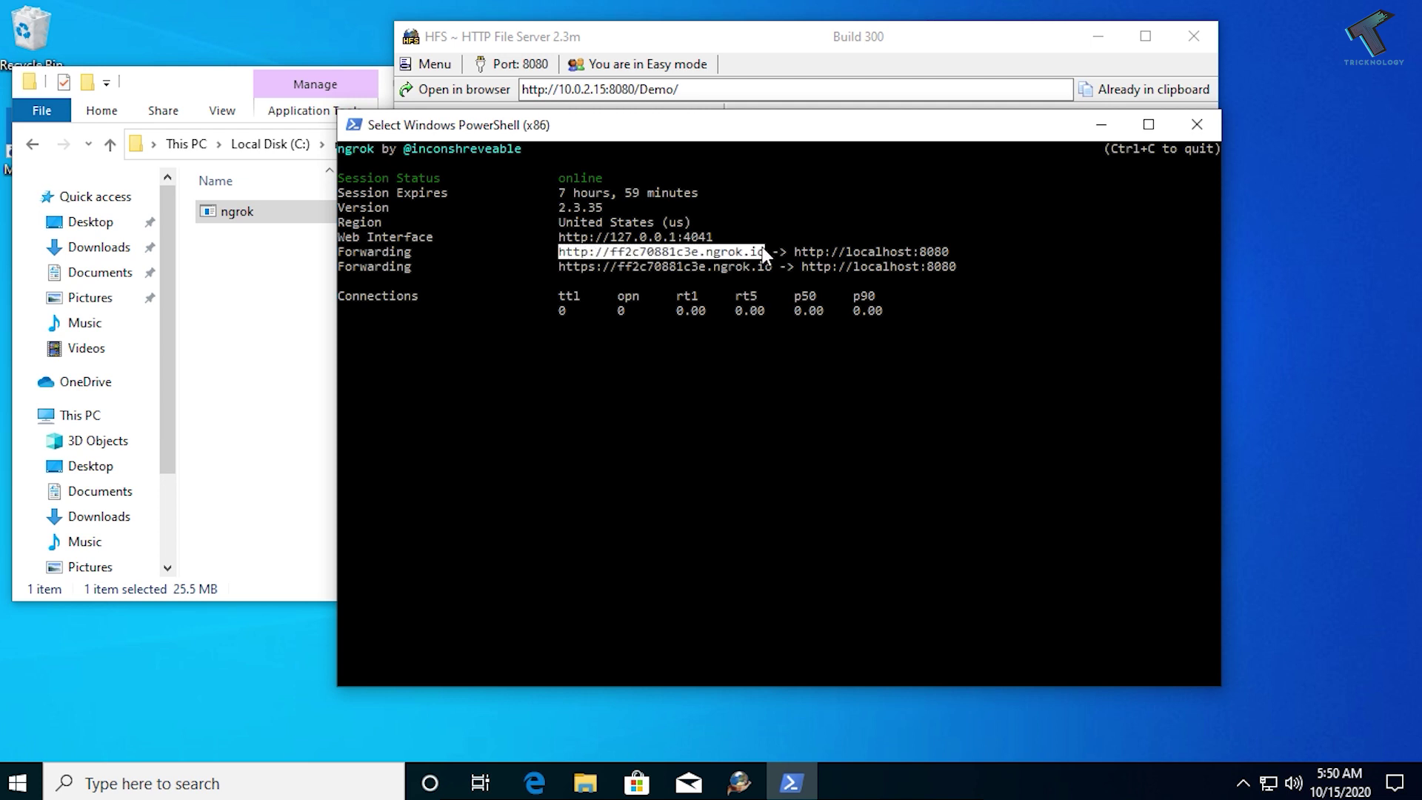
left_click_drag(551, 252, 715, 249)
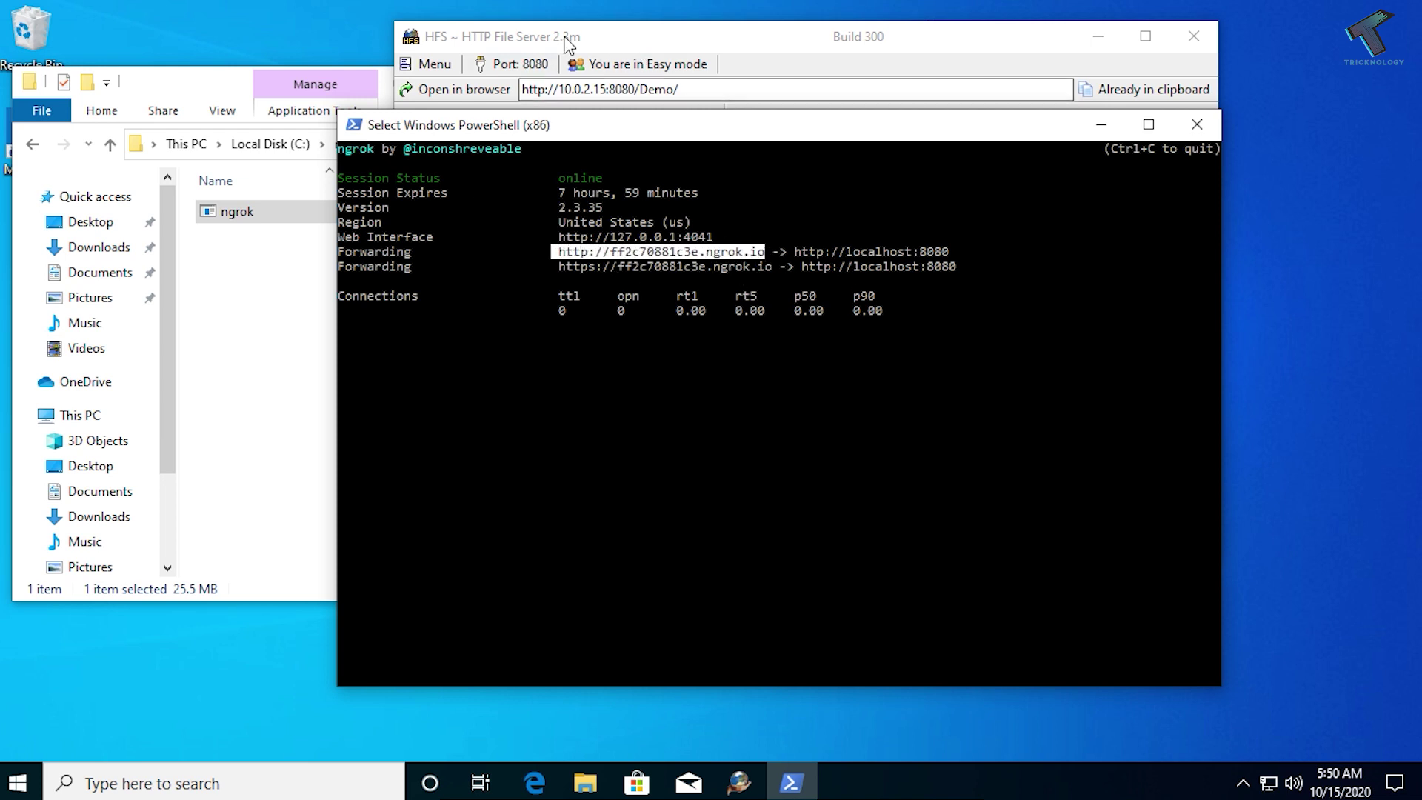
left_click(791, 370)
left_click(871, 354)
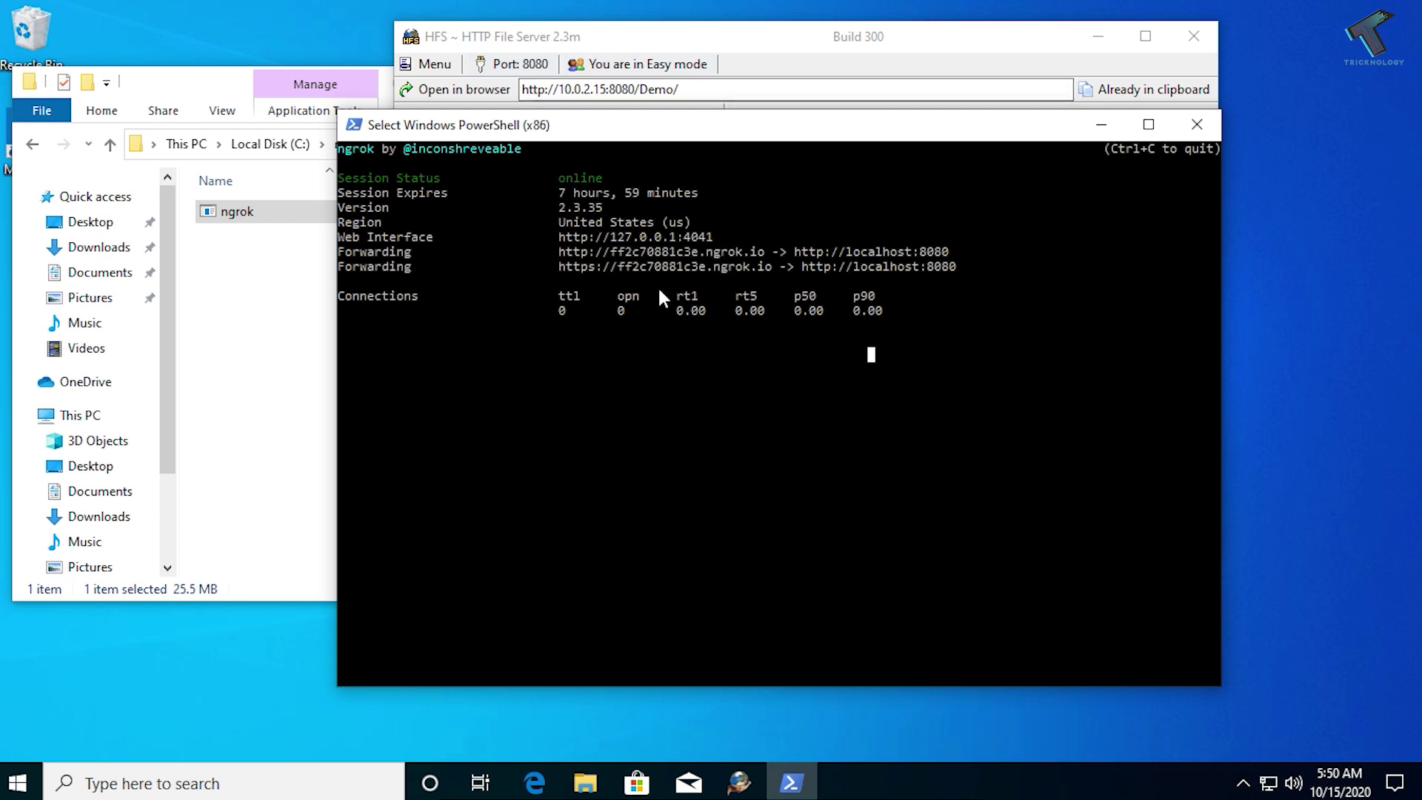